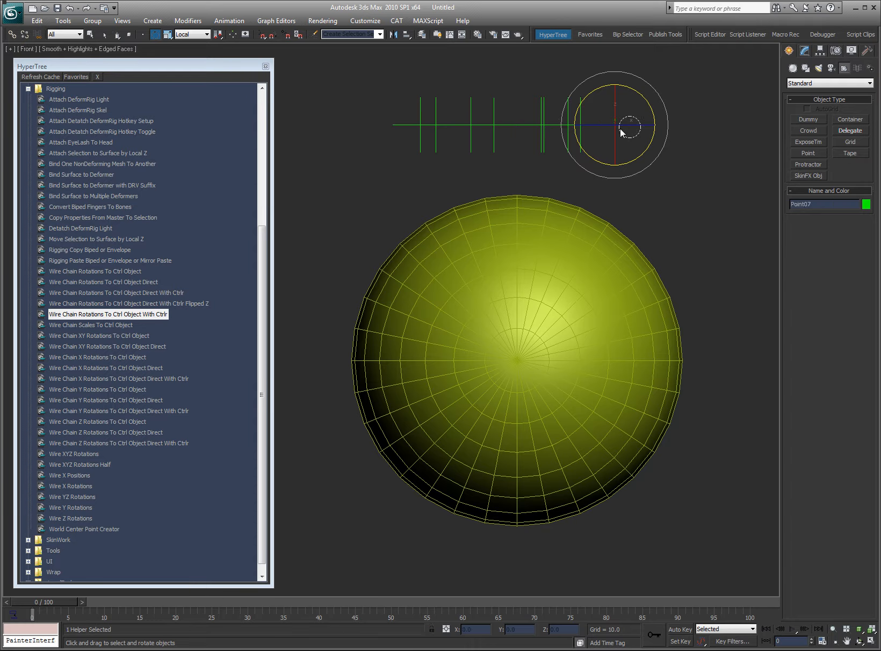
Move the row of point helpers vertically from above the sphere to below it.
key("w")
left_click_drag(617, 95, 617, 546)
middle_click_drag(662, 525, 659, 407)
left_click(725, 407)
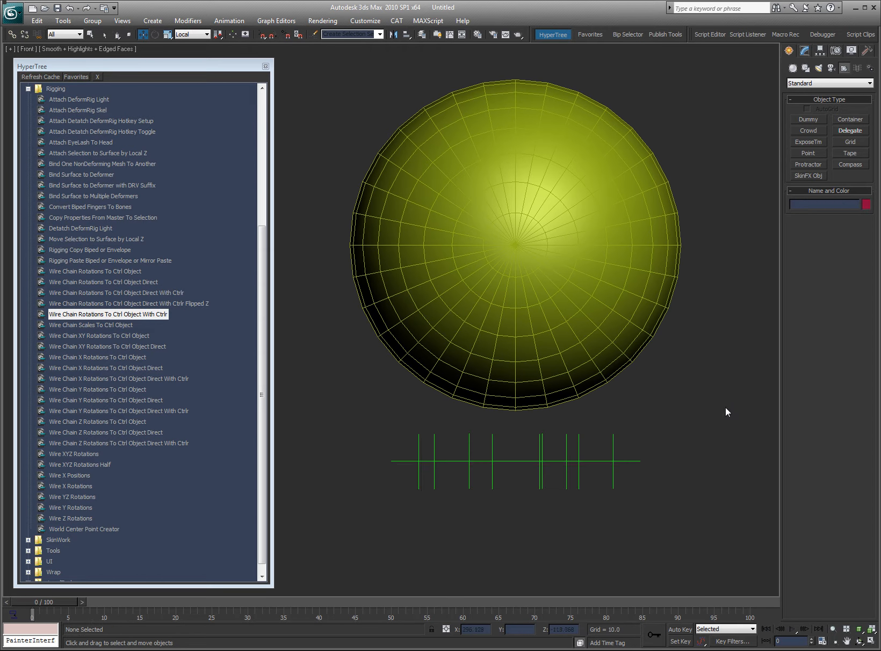
Project the nine point helpers onto the sphere with the Move Selection to Surface by Local Z script.
left_click_drag(659, 455, 387, 464)
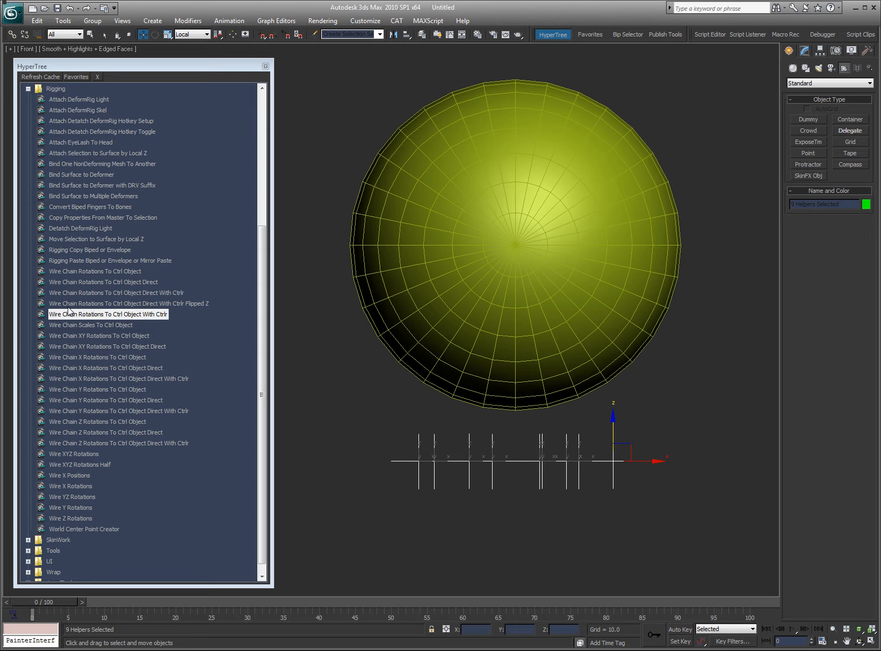
left_click(84, 238)
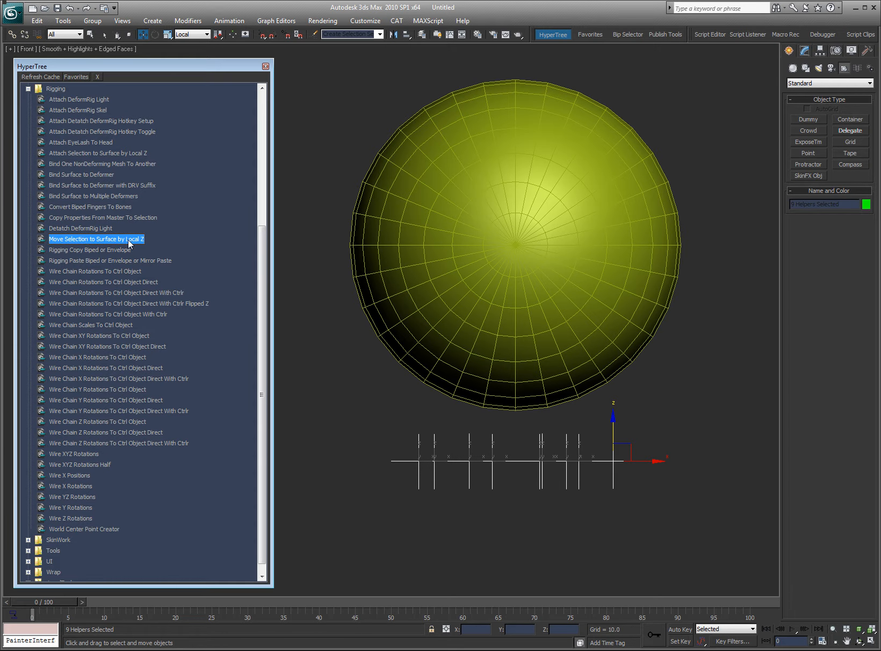
double_click(128, 243)
left_click(460, 320)
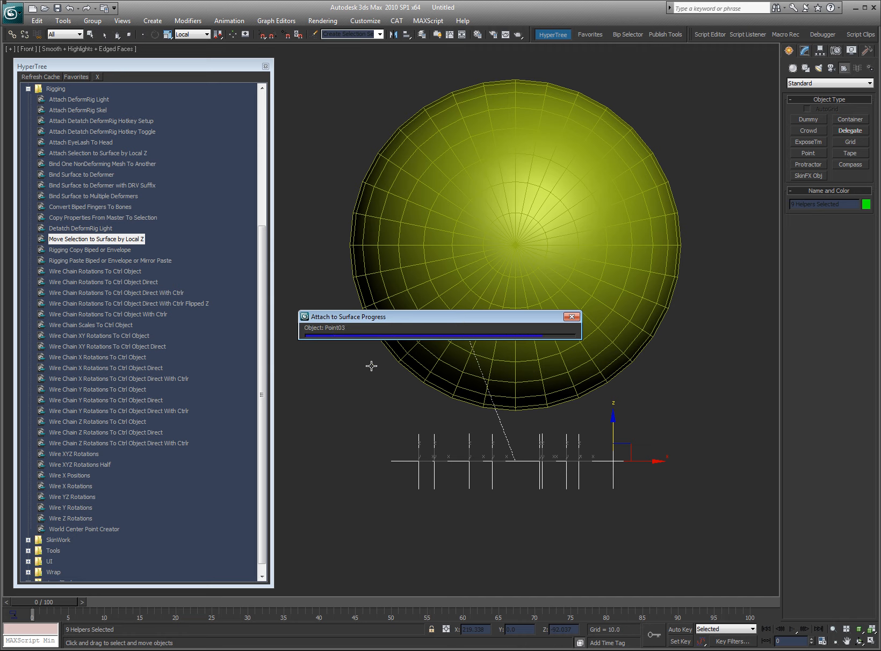
Examine how the helpers sit on the sphere's underside from several angles in wireframe and shaded display.
key("F3")
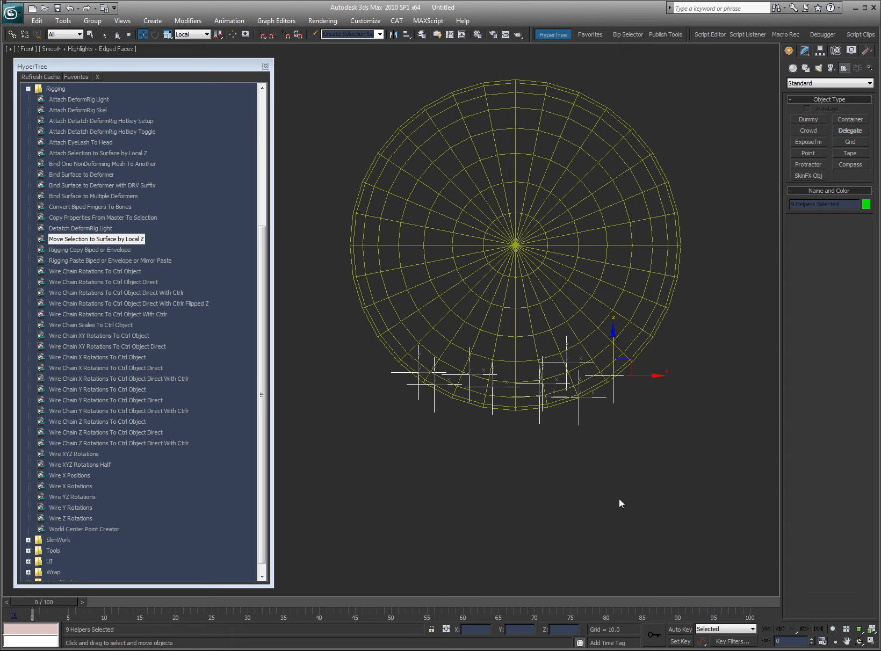
middle_click_drag(553, 470, 467, 449, "alt")
key("f")
key("F3")
key("F3")
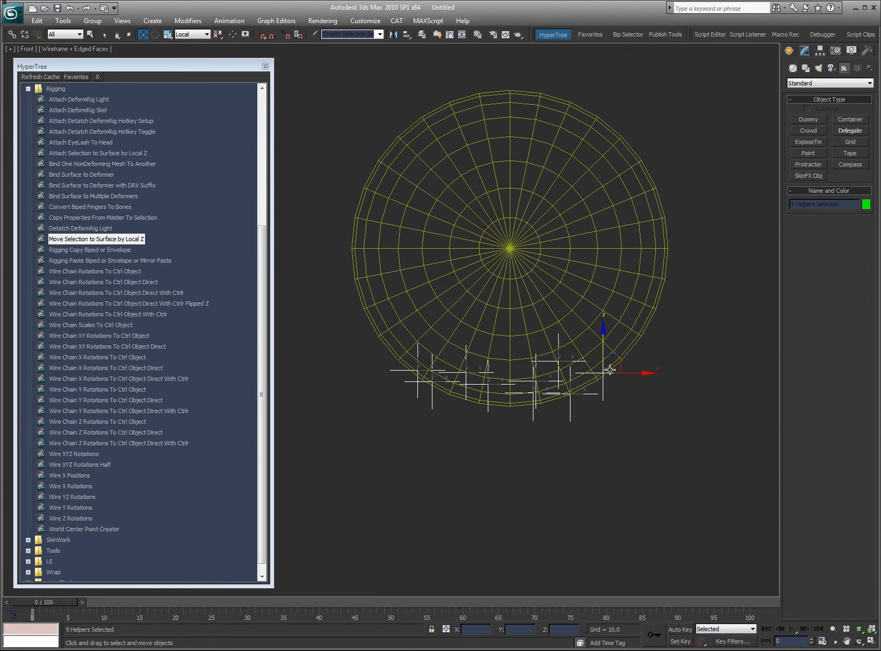
mouse_move(606, 365)
middle_mouse_down("alt")
mouse_move(548, 448)
mouse_move(555, 472)
middle_mouse_up("alt")
key("F3")
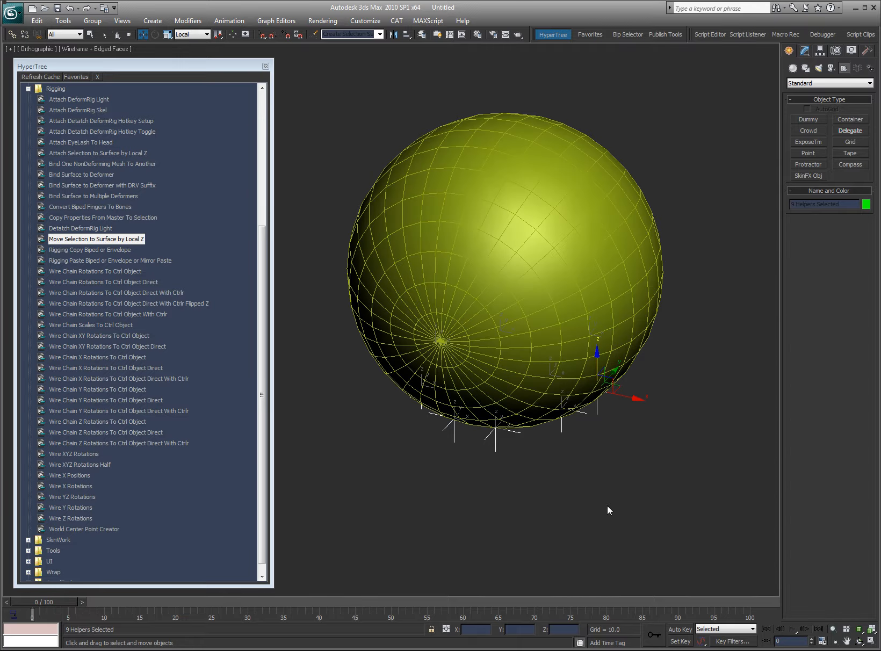
key("F3")
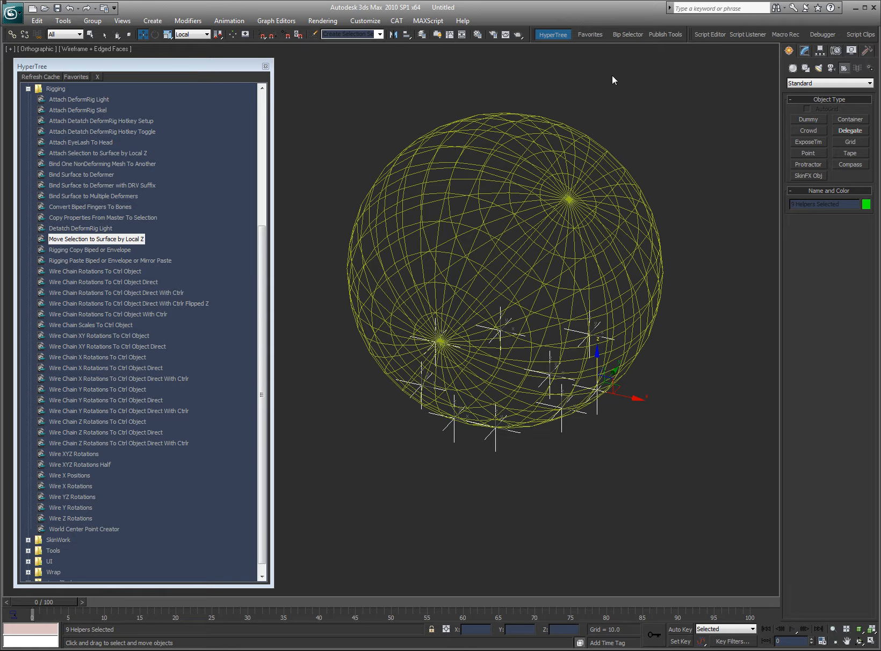
mouse_move(563, 392)
middle_mouse_down("alt")
mouse_move(536, 437)
mouse_move(513, 375)
mouse_move(482, 385)
mouse_move(583, 376)
mouse_move(568, 381)
middle_mouse_up("alt")
key("F3")
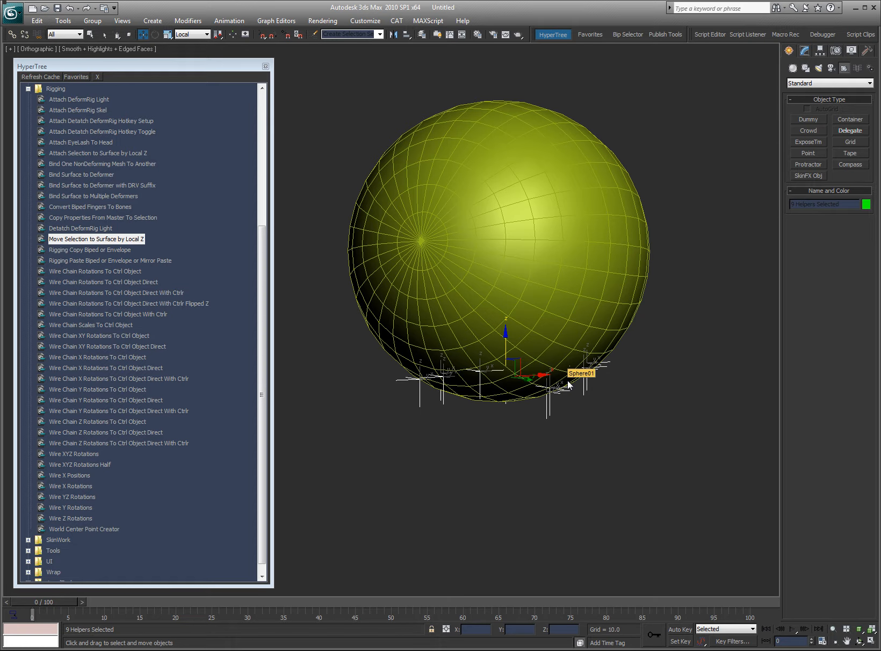
Delete the nine selected point helpers and return to the Front view of the sphere.
key("Delete")
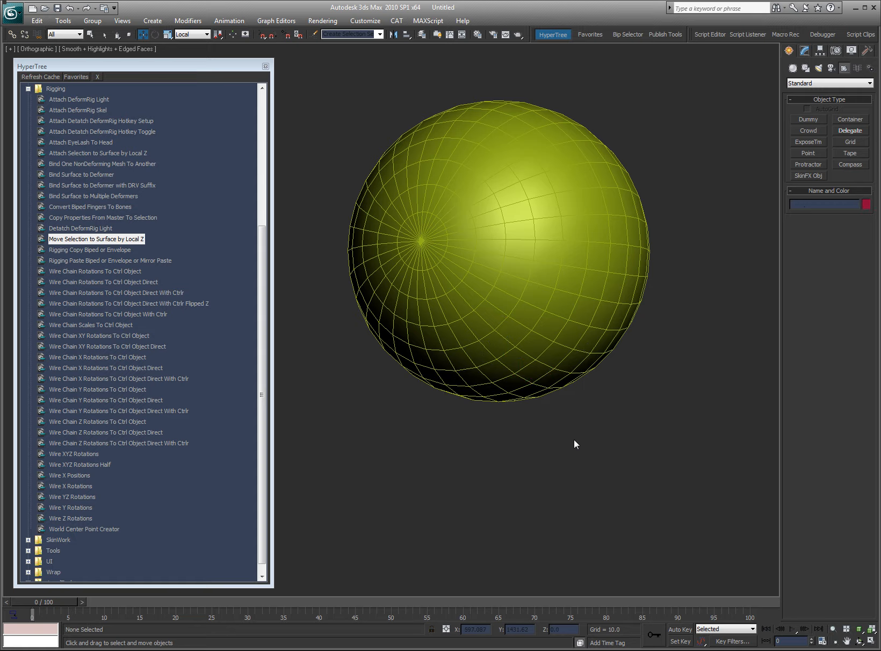
key("f")
scroll(481, 334, "down", 5)
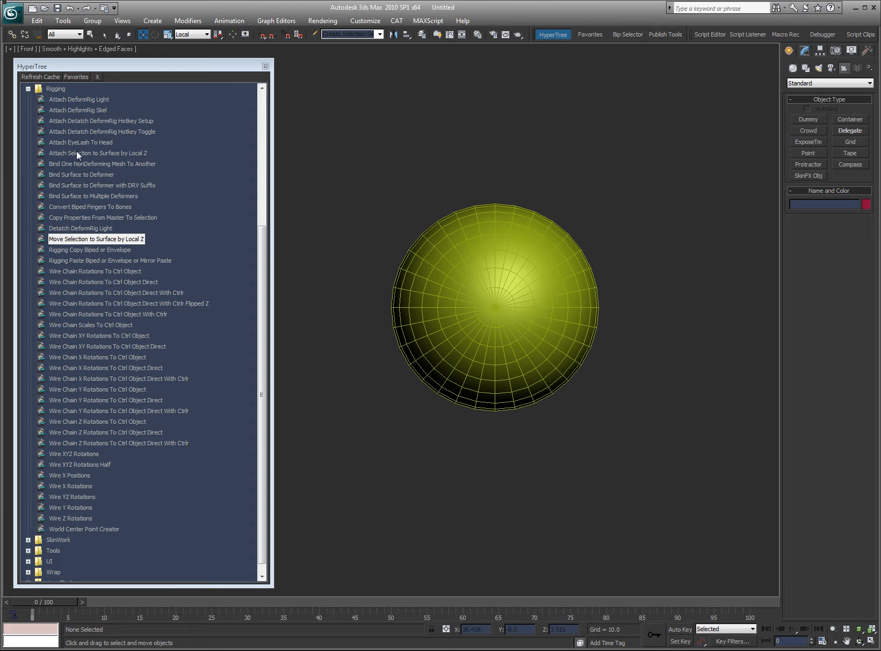
Scatter ten cross-shaped Point helpers across the sphere in the Top view.
left_click(807, 153)
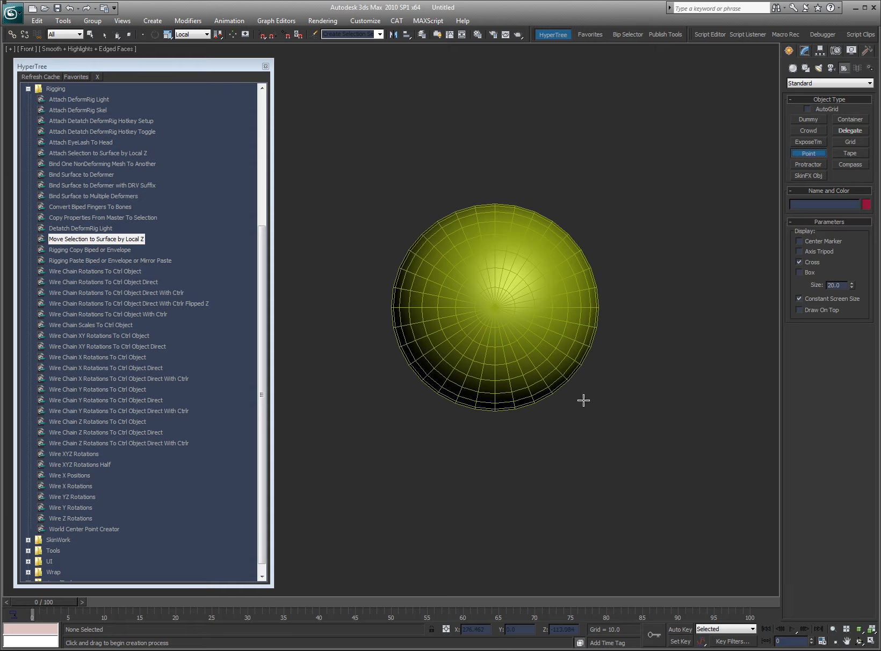
right_click(512, 256)
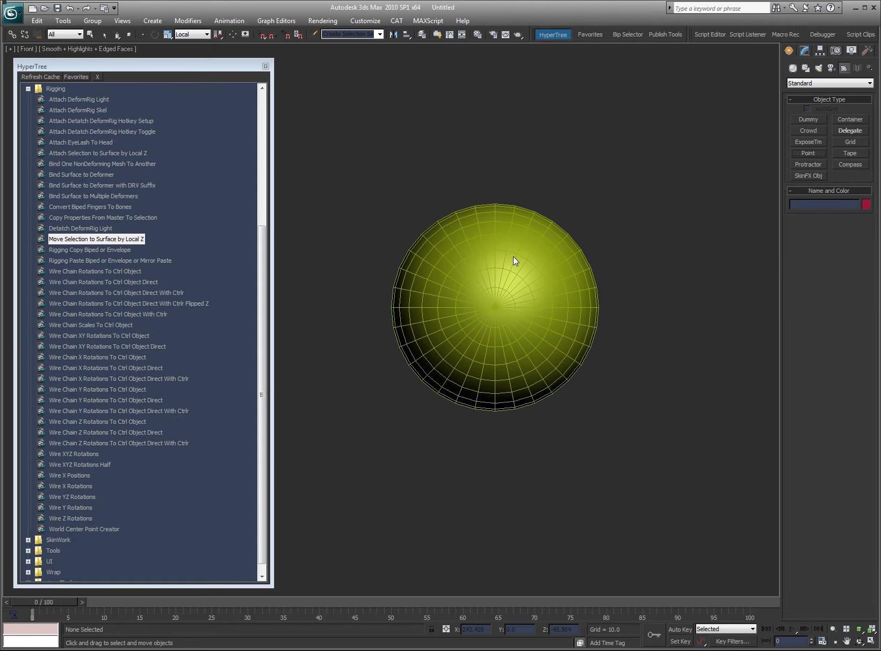
key("t")
key("z")
middle_click_drag(491, 228, 582, 235)
left_click(809, 154)
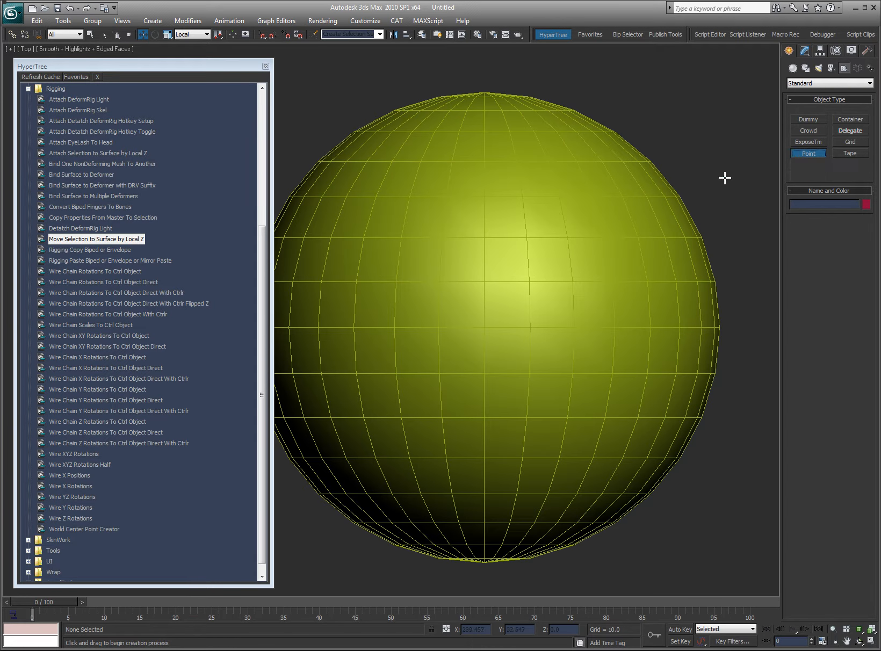
left_click_drag(536, 192, 428, 201)
key("ctrl+z")
left_click(508, 174)
left_click_drag(506, 174, 333, 177)
left_click_drag(590, 192, 625, 203)
left_click_drag(639, 286, 599, 318)
left_click_drag(549, 372, 509, 374)
left_click_drag(405, 274, 379, 264)
left_click_drag(301, 344, 318, 371)
left_click_drag(420, 454, 428, 453)
left_click_drag(568, 468, 573, 467)
left_click_drag(592, 357, 581, 339)
left_click_drag(534, 230, 516, 236)
right_click(519, 235)
left_click(686, 121)
Project the ten point helpers onto the sphere's upper surface with Move Selection to Surface by Local Z, and show the scene in wireframe.
key("f")
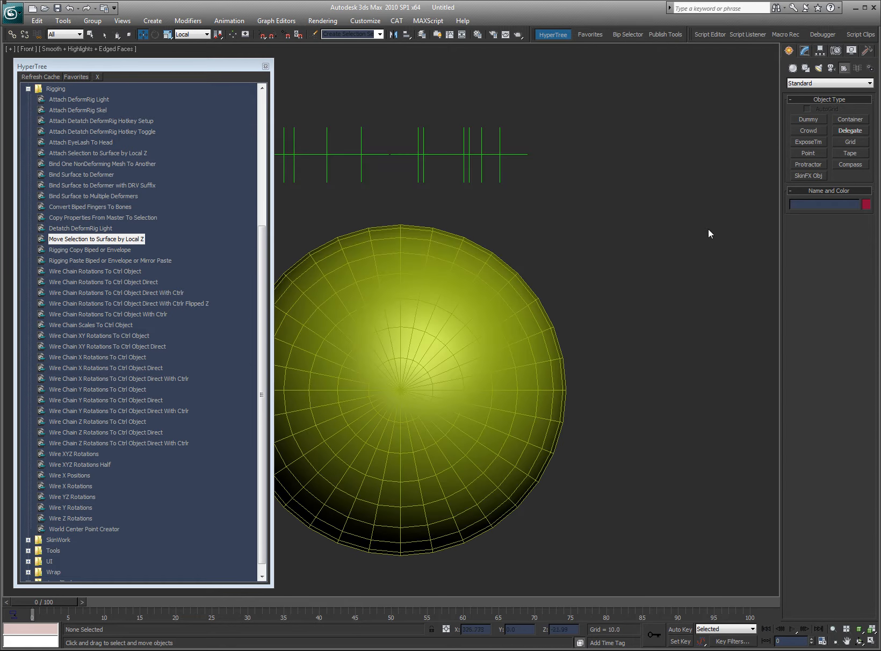
middle_click_drag(615, 151, 687, 152)
scroll(686, 152, "down", 1)
mouse_move(585, 173)
left_mouse_down()
mouse_move(334, 191)
mouse_move(591, 178)
left_mouse_up()
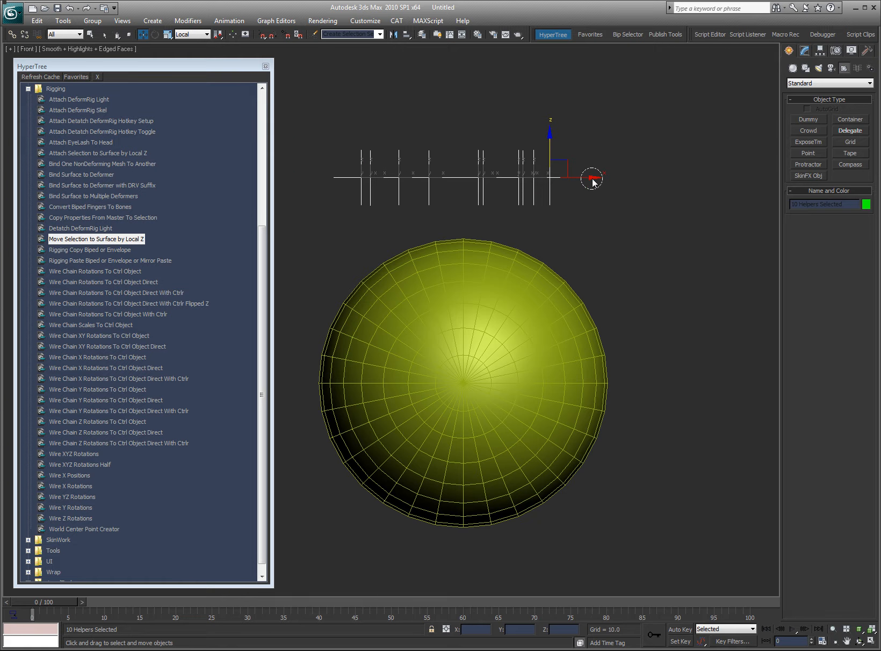
double_click(142, 240)
left_click(478, 299)
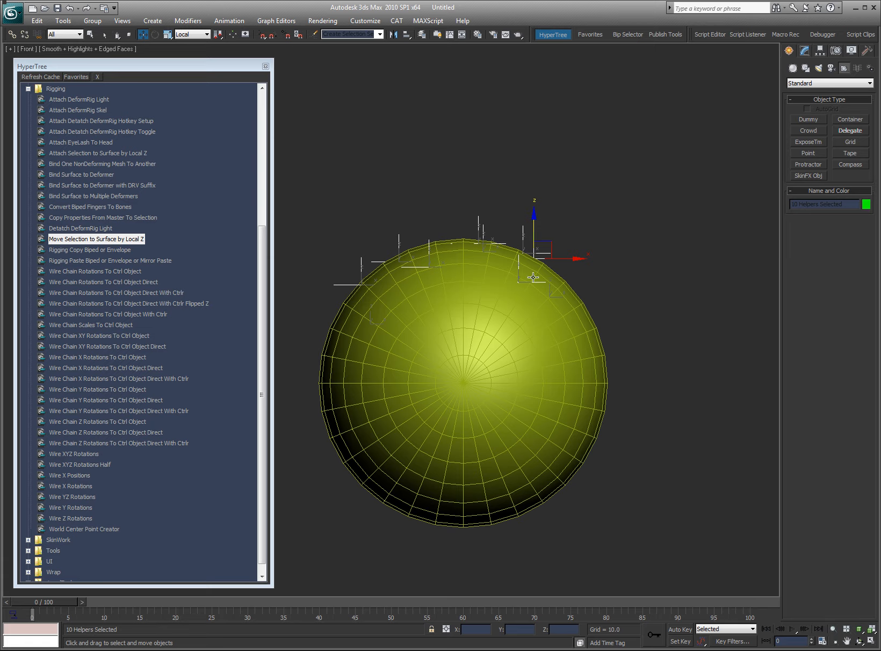
key("F3")
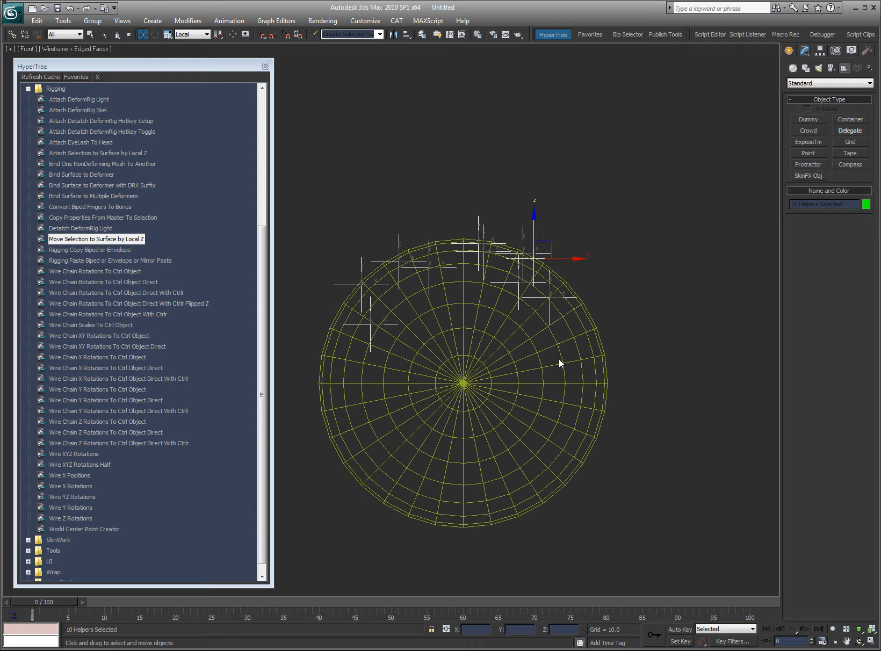
left_click(561, 358)
mouse_move(487, 385)
left_mouse_down()
mouse_move(575, 389)
mouse_move(487, 384)
left_mouse_up()
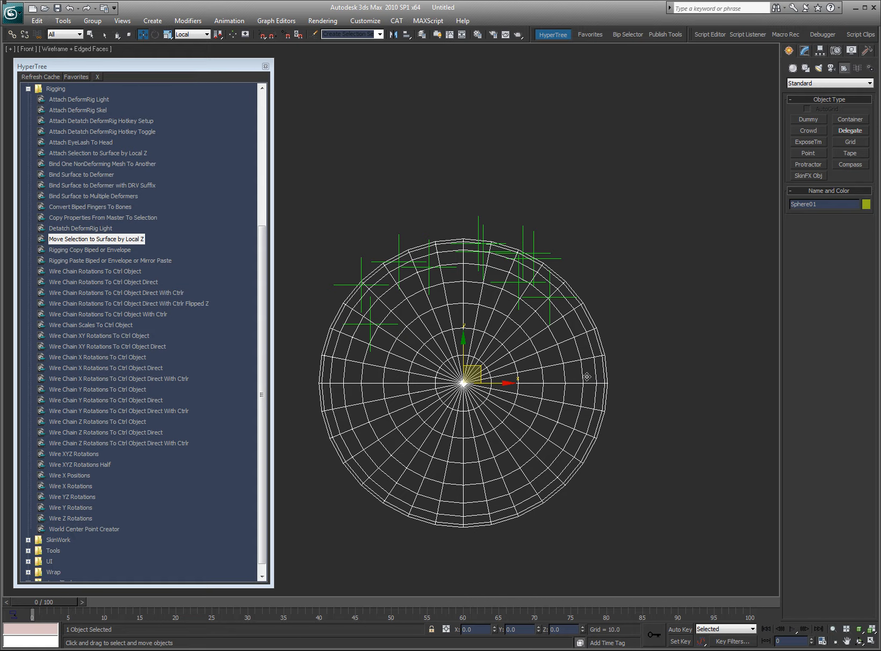
left_click(533, 155)
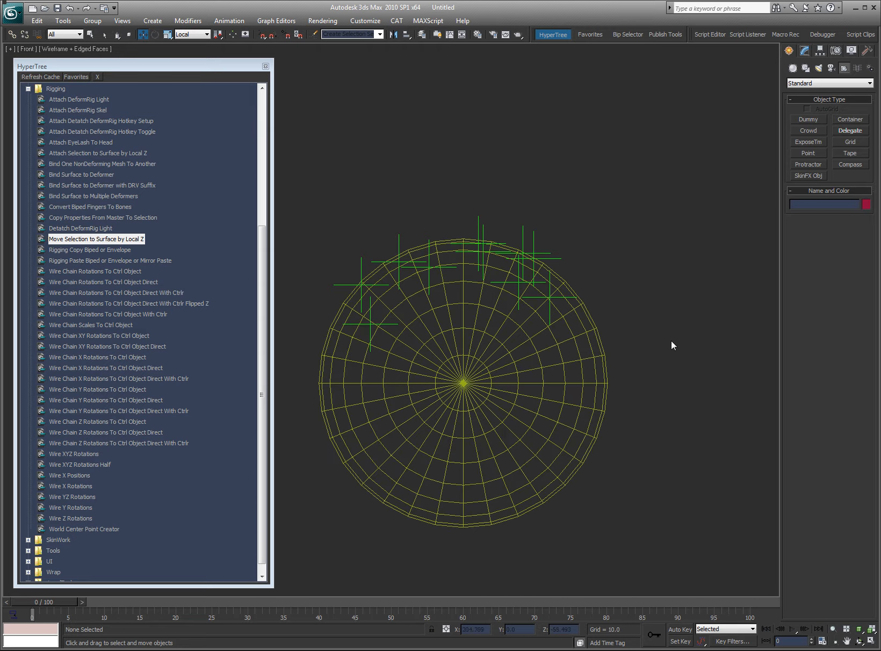
Select the ten helpers without the sphere and attach them to it with Attach Selection to Surface by Local Z.
mouse_move(671, 341)
left_mouse_down()
mouse_move(507, 267)
mouse_move(348, 342)
left_mouse_up()
left_click(640, 354)
mouse_move(640, 354)
left_mouse_down()
mouse_move(362, 286)
mouse_move(391, 338)
left_mouse_up()
left_click_drag(617, 382, 593, 392, "alt")
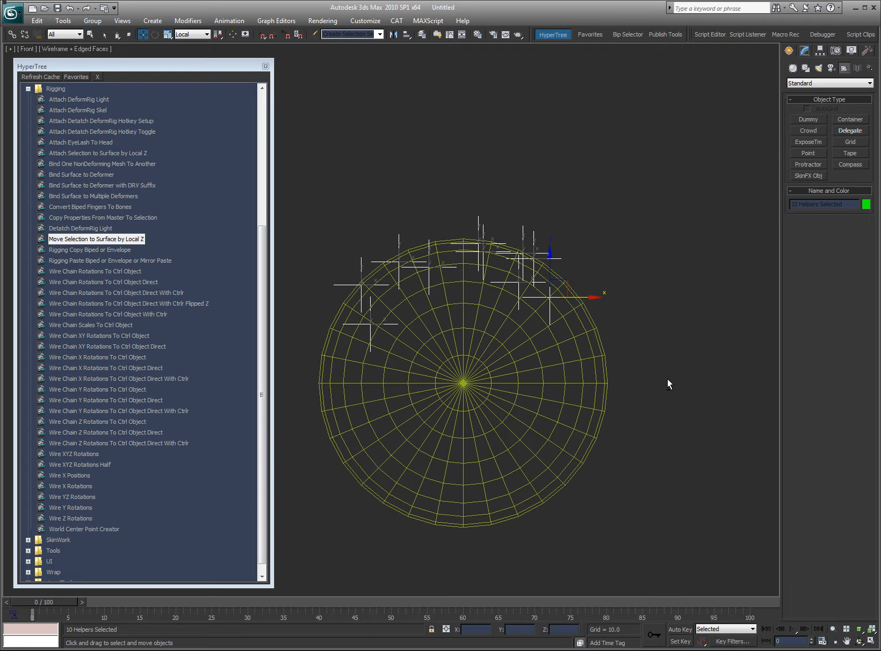
left_click(107, 153)
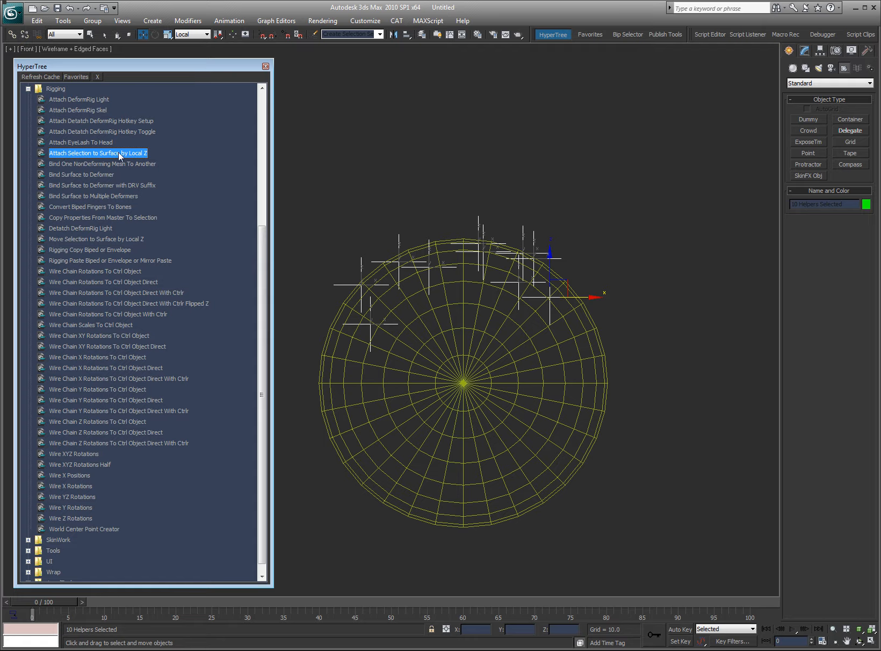
double_click(119, 156)
left_click(461, 371)
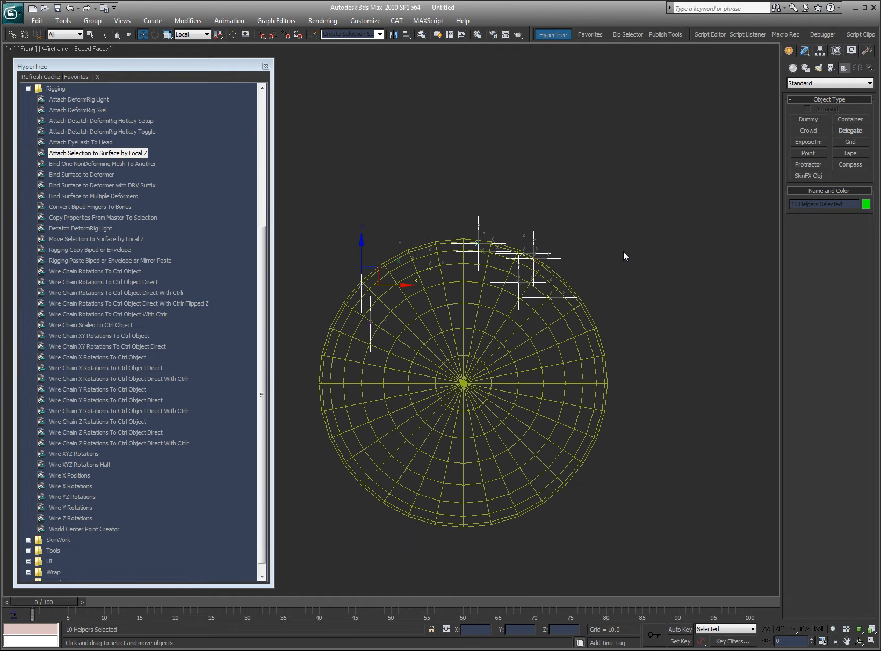
Try moving the sphere to check whether the attached helpers follow it.
left_click(619, 392)
left_click(587, 410)
mouse_move(483, 370)
left_mouse_down()
mouse_move(580, 349)
mouse_move(562, 296)
mouse_move(559, 303)
left_mouse_up()
right_click(560, 303)
Select the helpers over the sphere's upper part, exclude the sphere from the selection, and delete them.
mouse_move(630, 302)
left_mouse_down()
mouse_move(611, 297)
mouse_move(332, 346)
mouse_move(477, 309)
left_mouse_up()
left_click(581, 393, "alt")
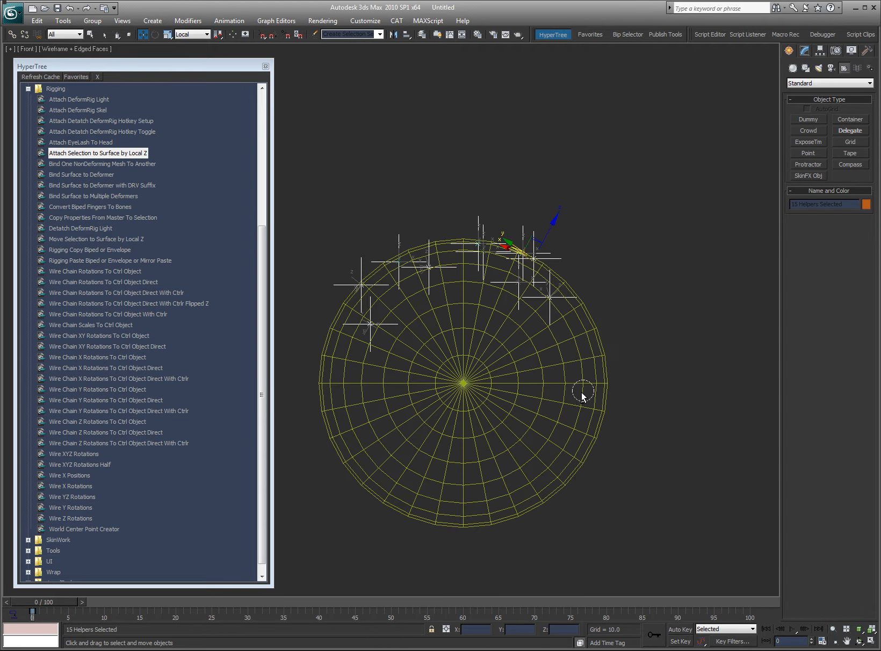
left_click(630, 359)
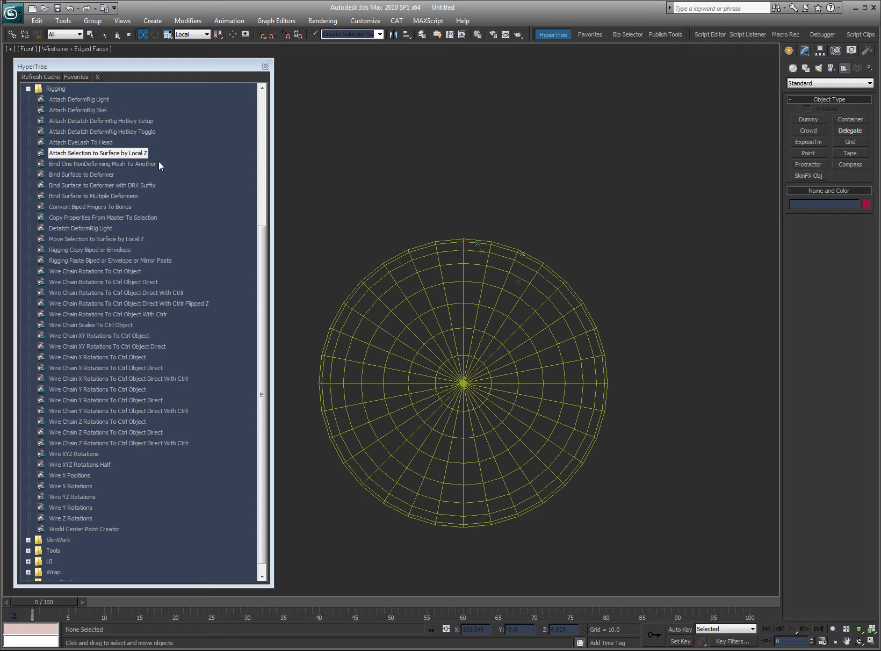
Highlight the Bind Surface to Deformer script in the Rigging group.
left_click(73, 175)
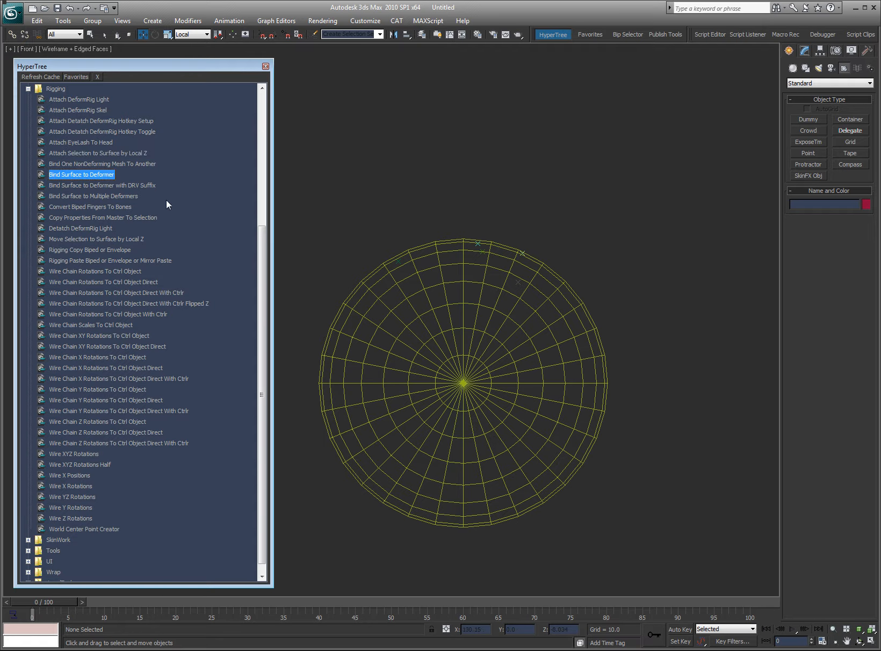
left_click(477, 293)
left_click(619, 258)
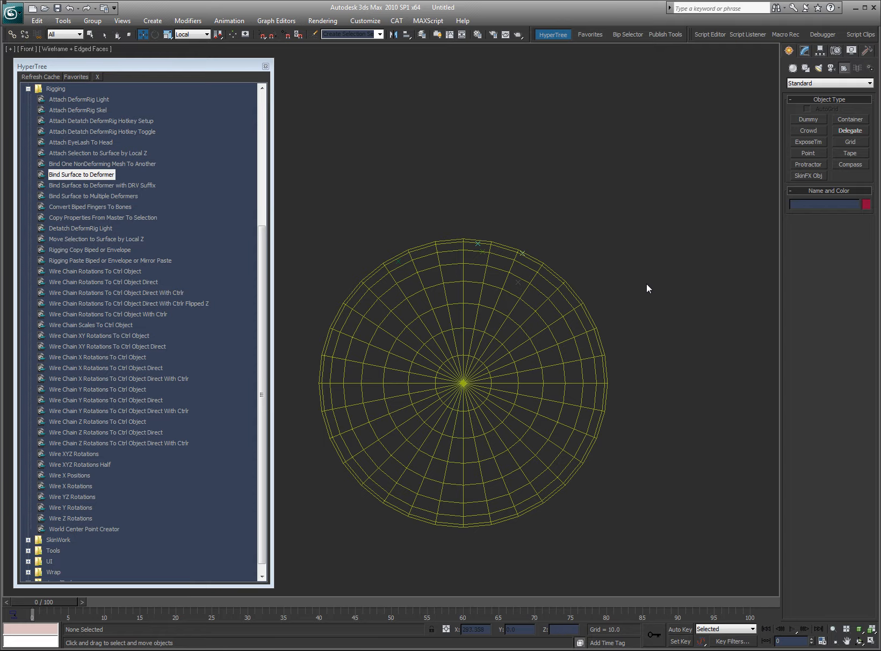
Clone the sphere in place as Sphere02.
left_click(586, 415)
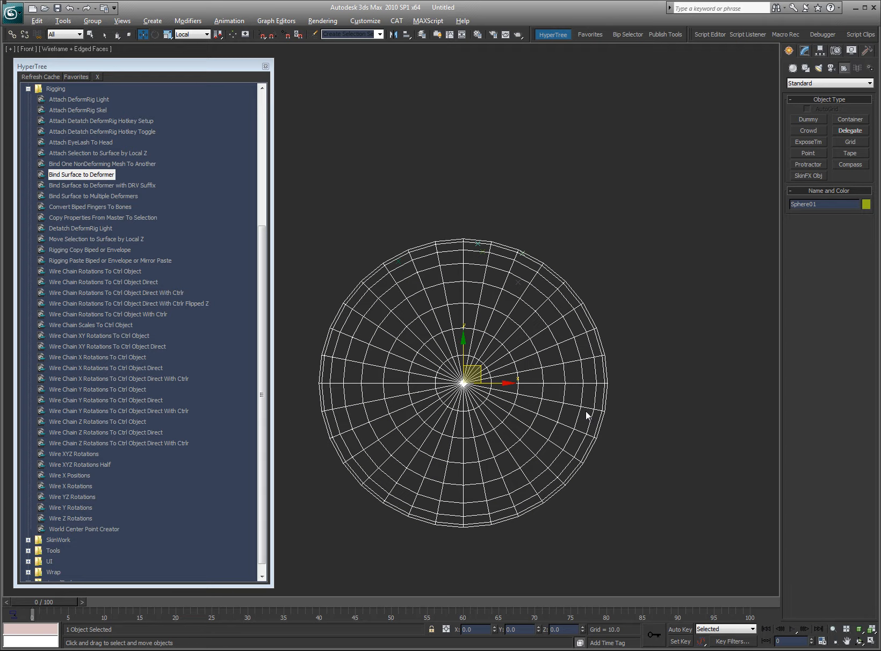
left_click(584, 410)
left_click(484, 327)
key("z")
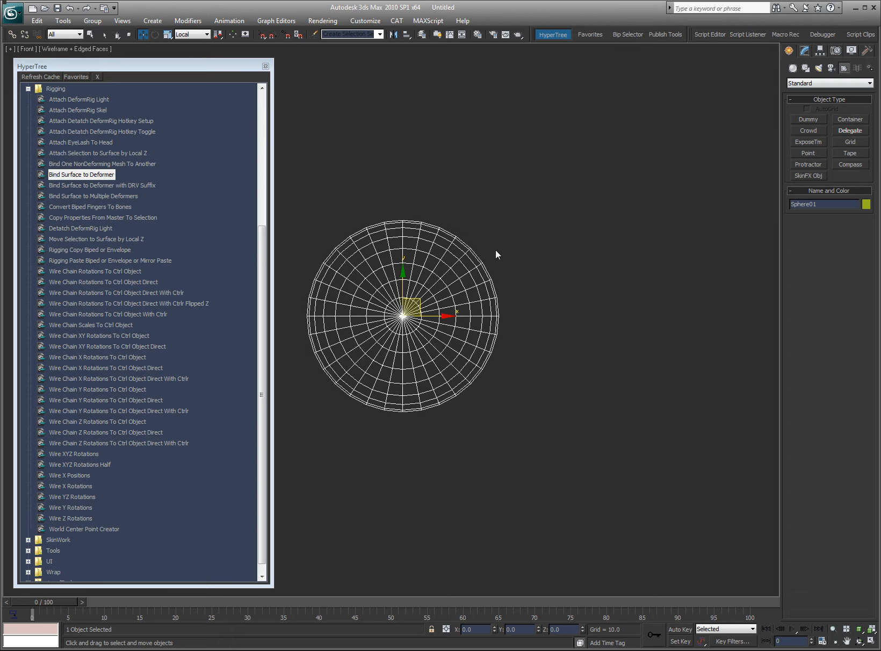
right_click(447, 264)
left_click(470, 330)
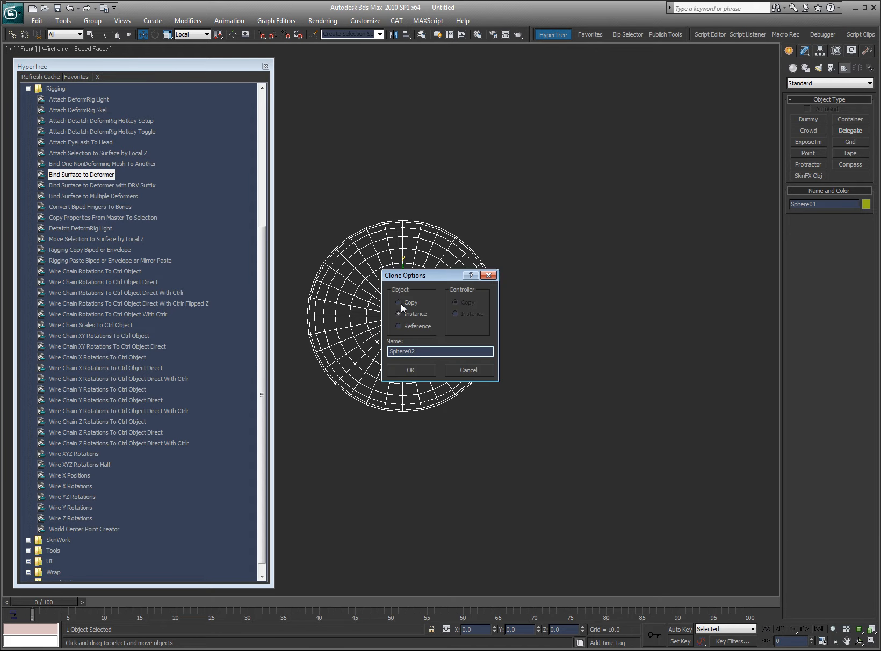
left_click(410, 369)
Clone Sphere02 in place to get a third overlapping sphere, and clear the selection.
right_click(434, 304)
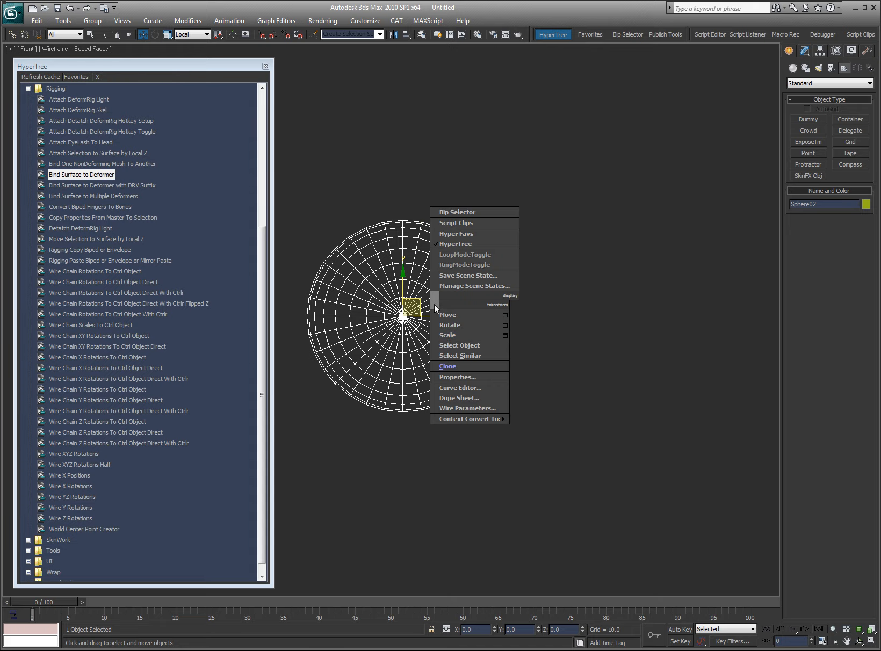
left_click(448, 367)
left_click(420, 370)
left_click(586, 298)
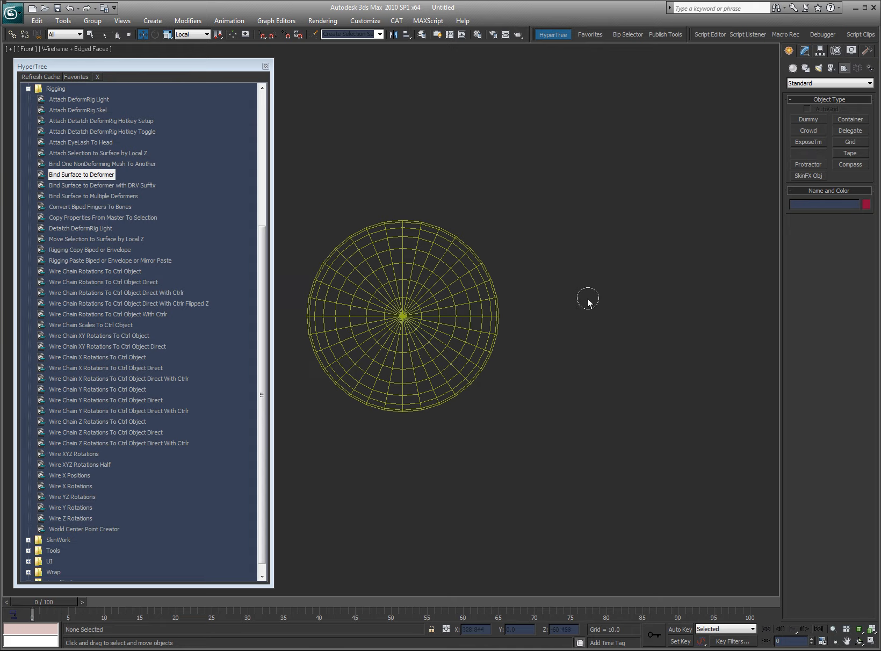
Select all three overlapping spheres and convert them together with Context Convert To.
left_click(454, 310)
left_click(803, 54)
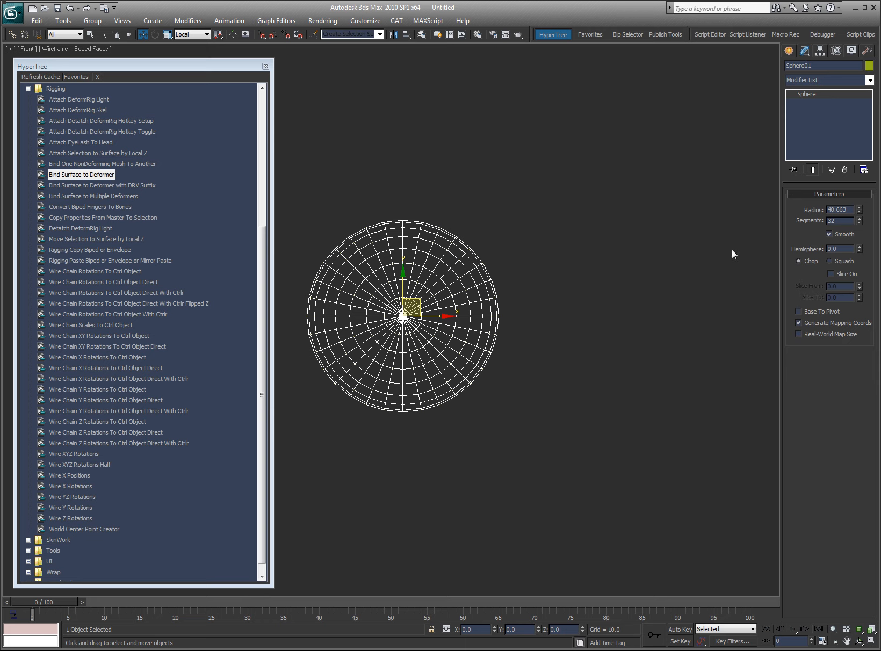
key("ctrl+a")
right_click(487, 230)
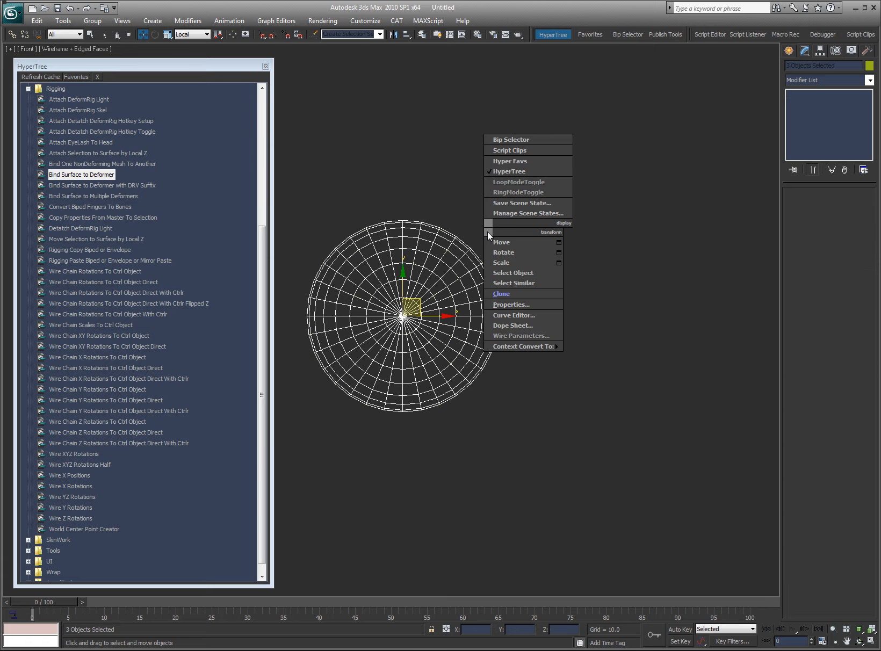
mouse_move(542, 346)
left_click(595, 347)
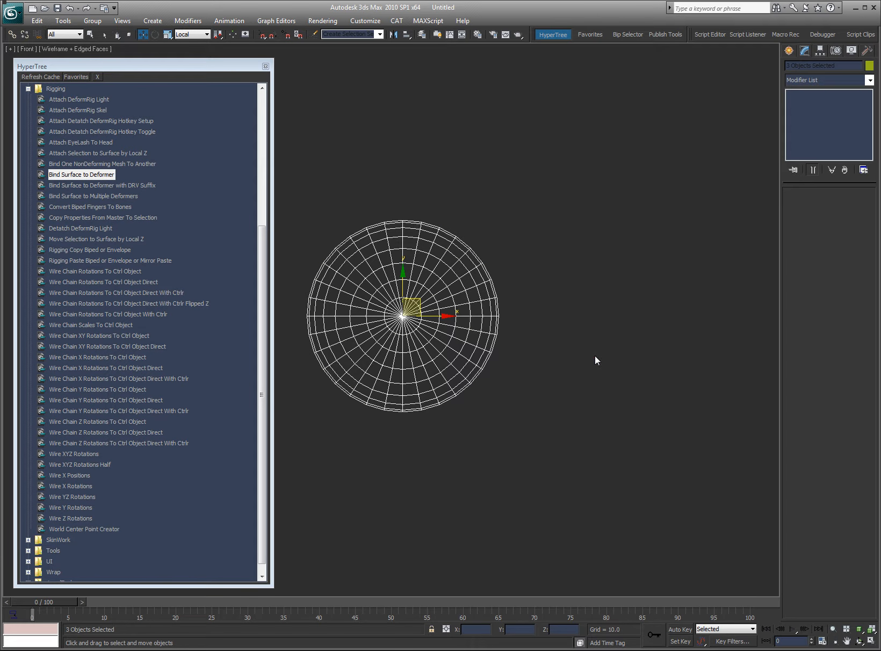
Delete the right half of Sphere01's polygons as seen in the Front view, using a rectangular selection region.
left_click(593, 257)
left_click(448, 280)
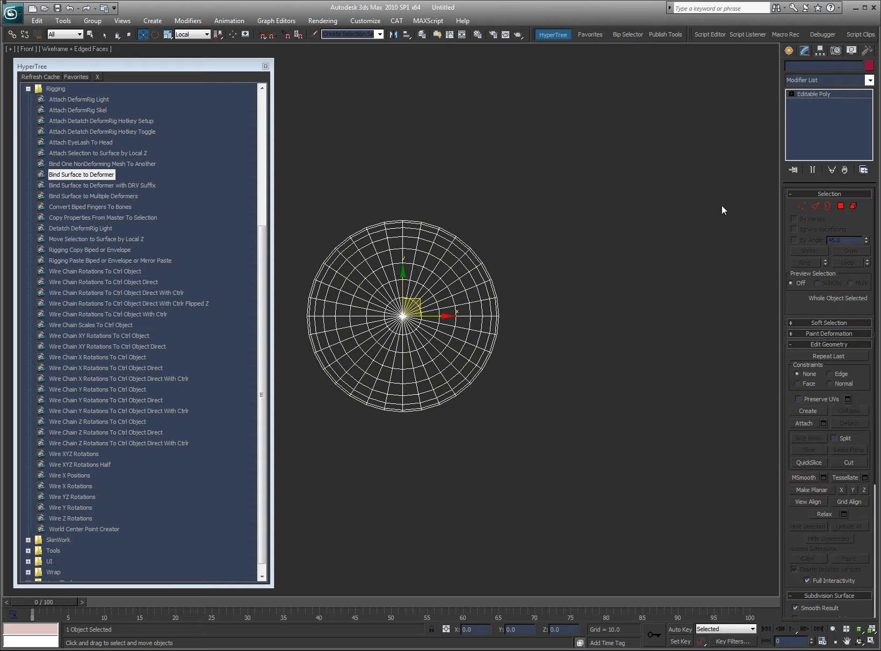
left_click(840, 206)
left_click_drag(406, 449, 412, 317)
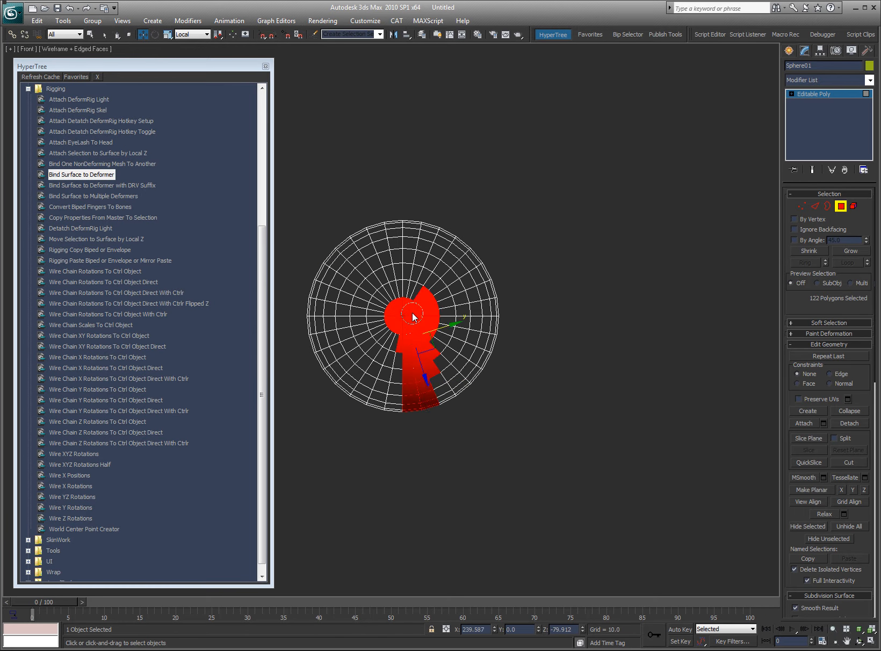
left_click(539, 266)
right_click(509, 220)
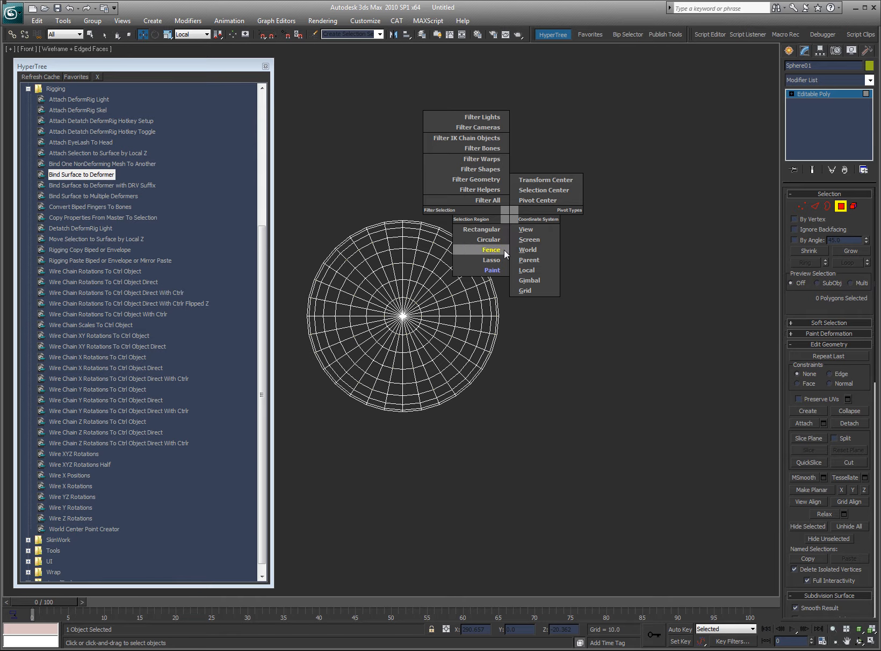
left_click(461, 228)
left_click_drag(609, 142, 405, 441)
left_click(406, 440)
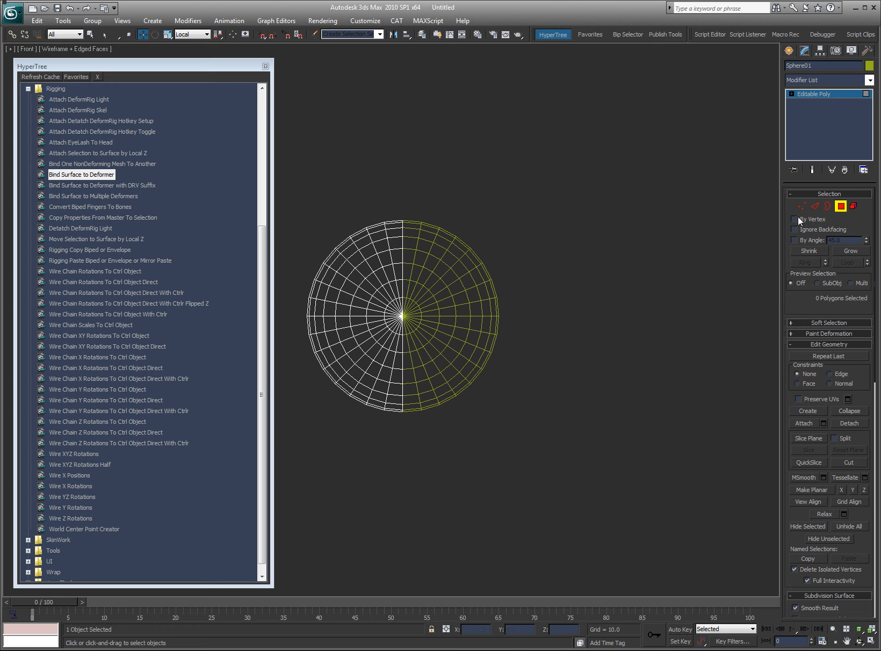
Leave polygon editing, set the remaining left half of Sphere01 to display as a box, and clear the selection.
left_click(836, 207)
right_click(521, 201)
left_click(523, 203)
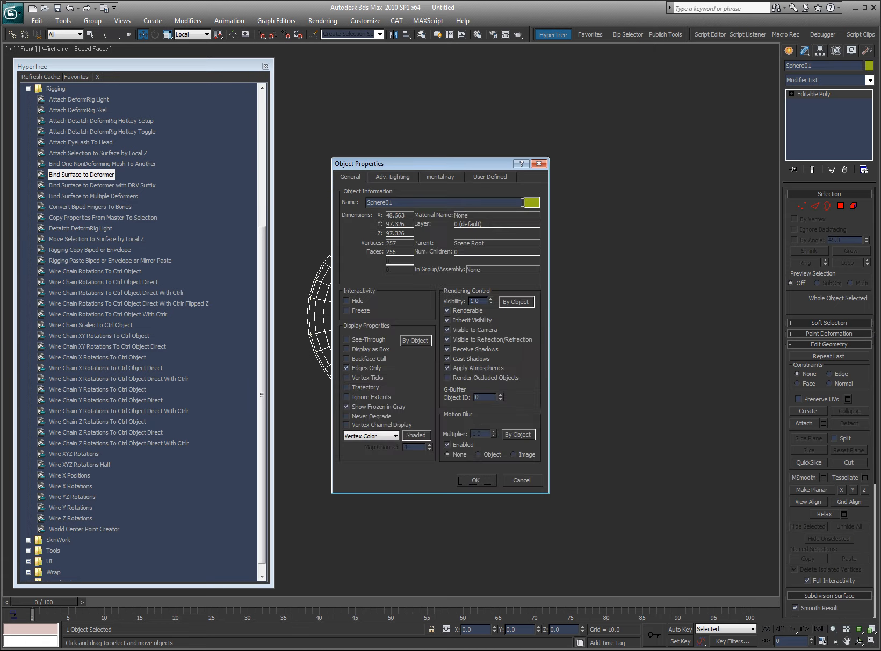
left_click(475, 480)
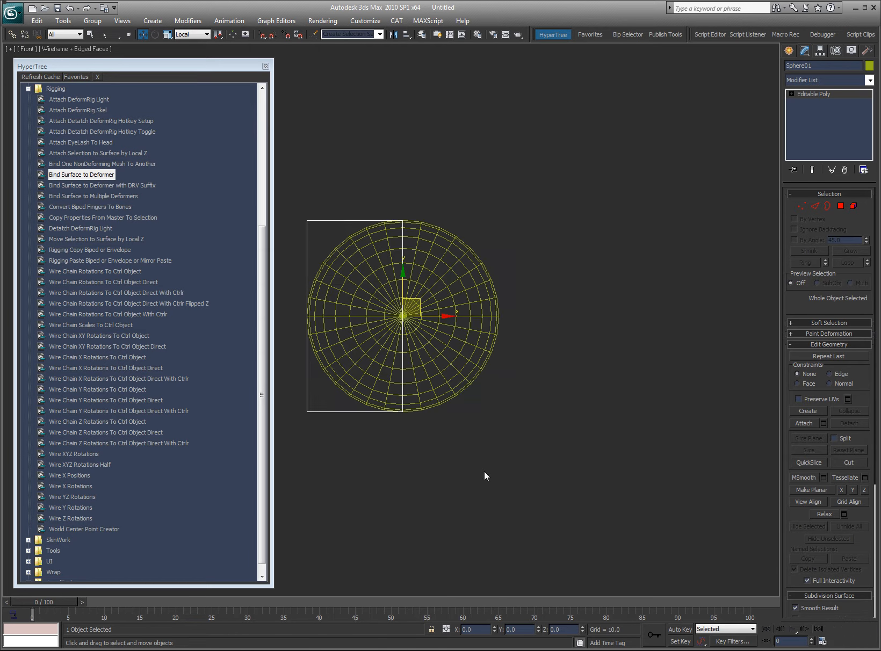
left_click(531, 369)
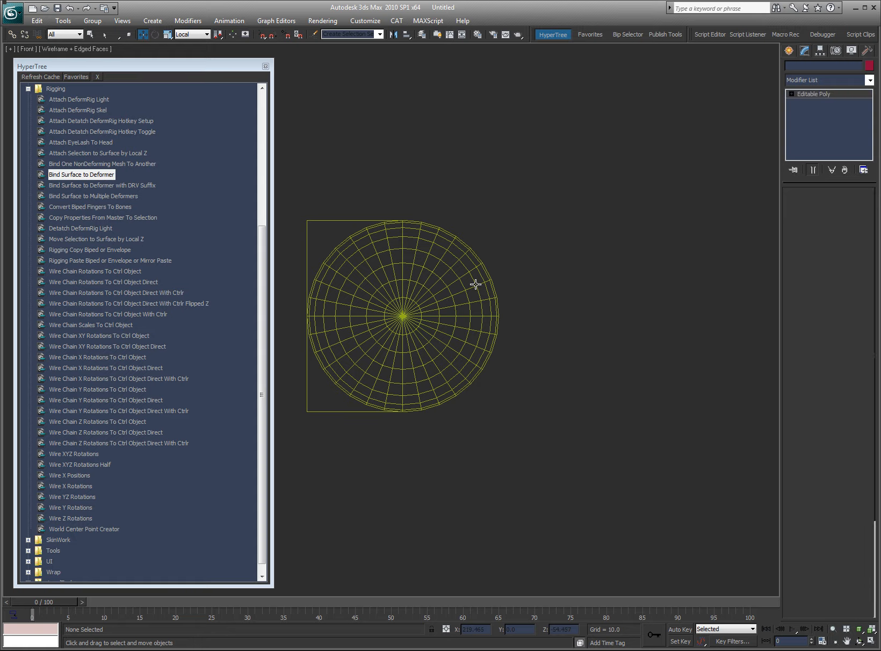
Delete the left half of Sphere03's polygons so that only its right half remains.
left_click(459, 293)
left_click(841, 206)
left_click_drag(297, 173, 401, 506)
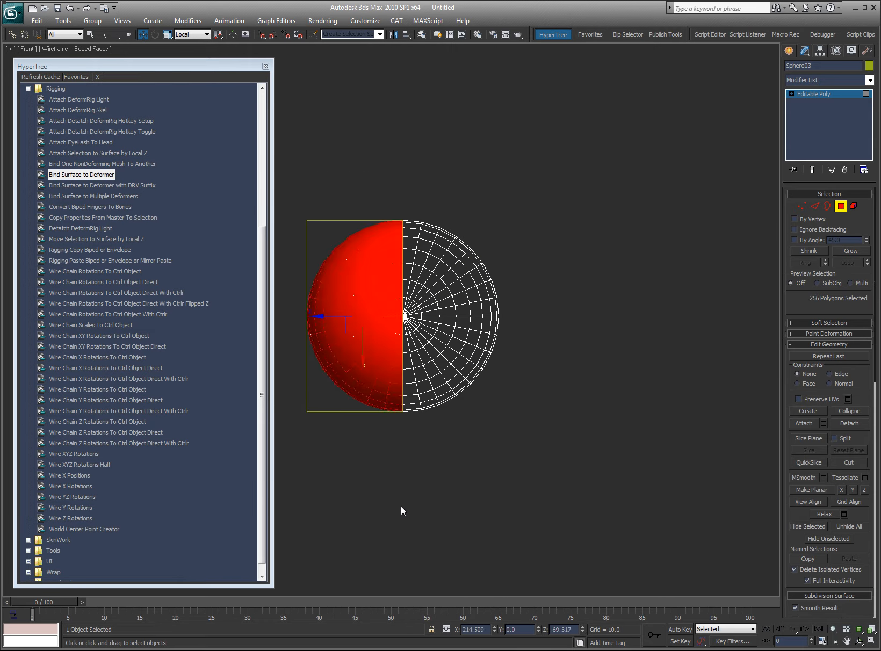
key("Delete")
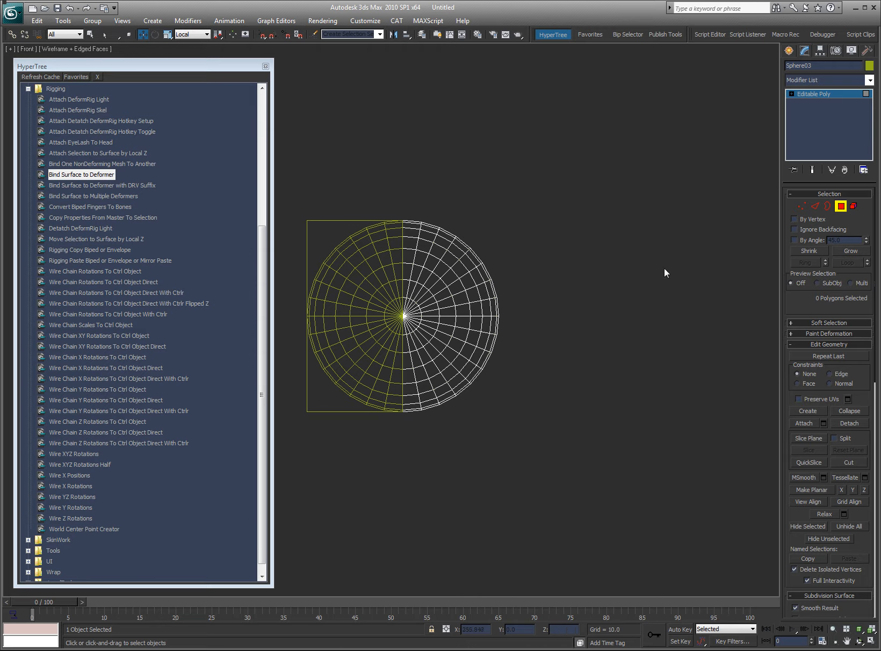
Leave polygon editing, set the Sphere03 half to display as a box, and clear the selection.
left_click(848, 205)
right_click(490, 232)
left_click(547, 229)
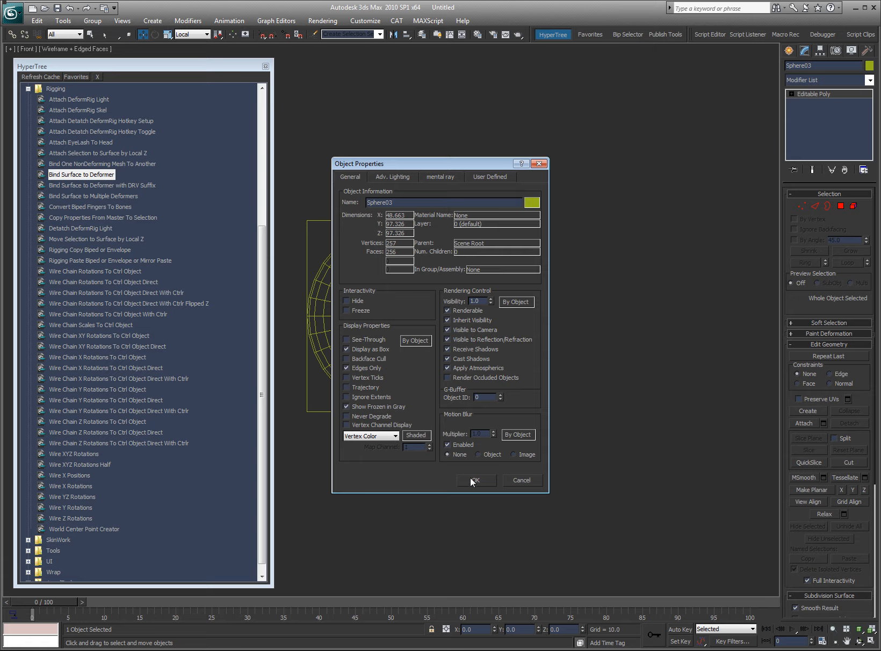
left_click(473, 480)
left_click(586, 319)
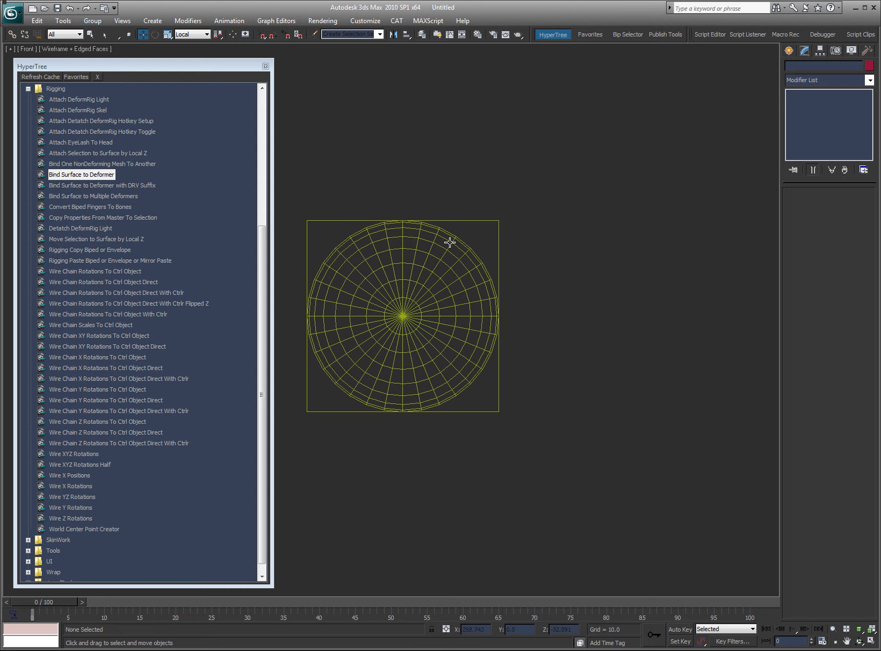
Try moving the Sphere03 half away from the full sphere, cancel the move, and clear the selection.
left_click(474, 221)
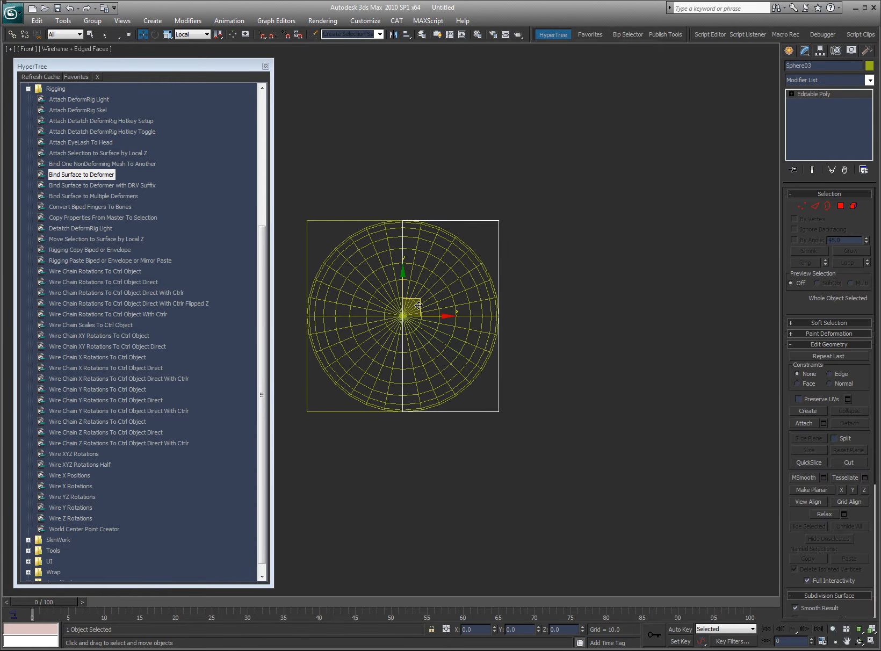
left_click(414, 295)
left_click(510, 224)
left_click_drag(497, 222, 646, 212)
right_click(646, 212)
left_click(720, 222)
Bind the full sphere, Sphere02, to Sphere01 and Sphere03 with the Bind Surface to Multiple Deformers script.
left_click(420, 269)
scroll(420, 269, "up", 1)
middle_click_drag(420, 269, 536, 240)
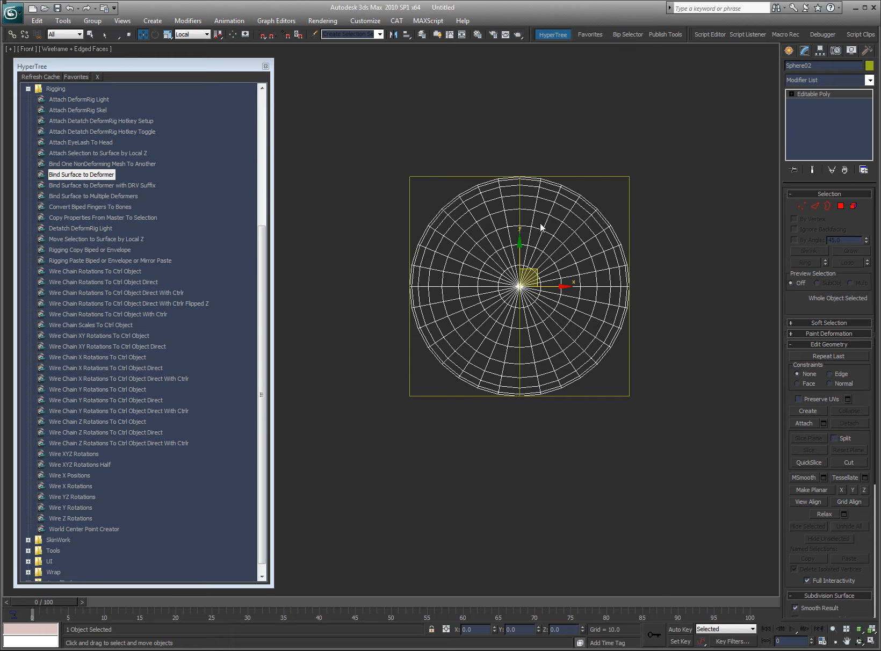
left_click(68, 176)
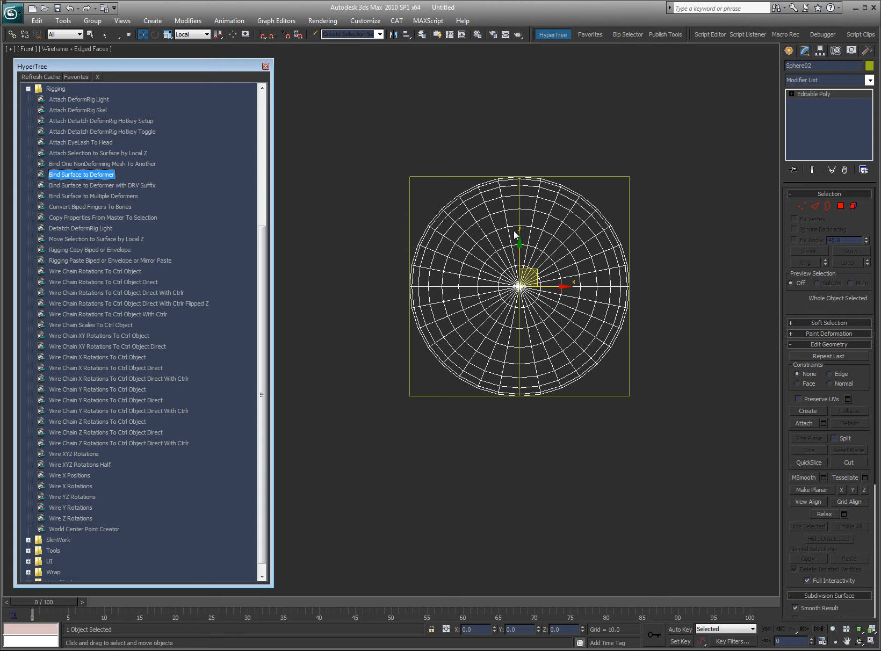
left_click(111, 197)
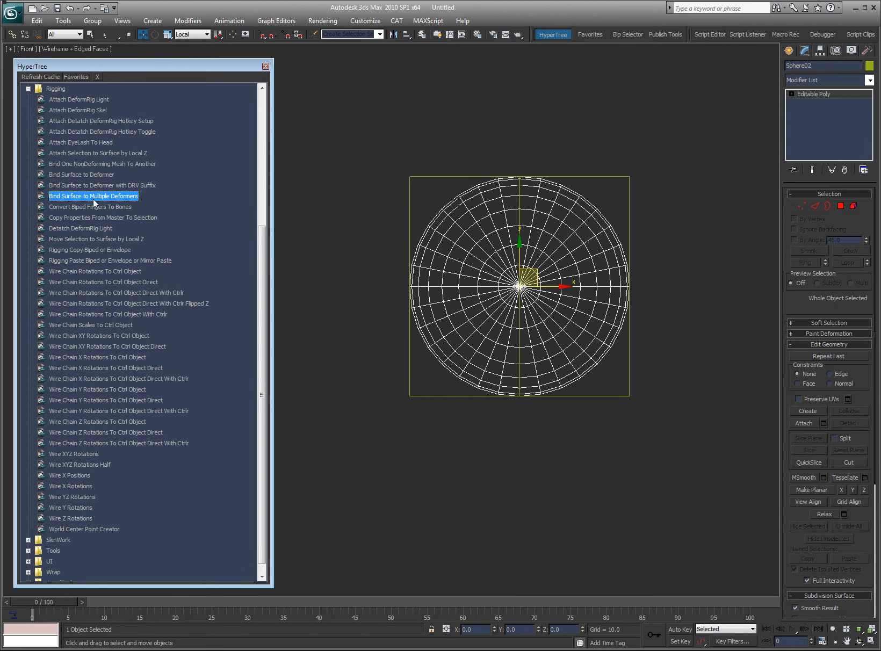
double_click(108, 198)
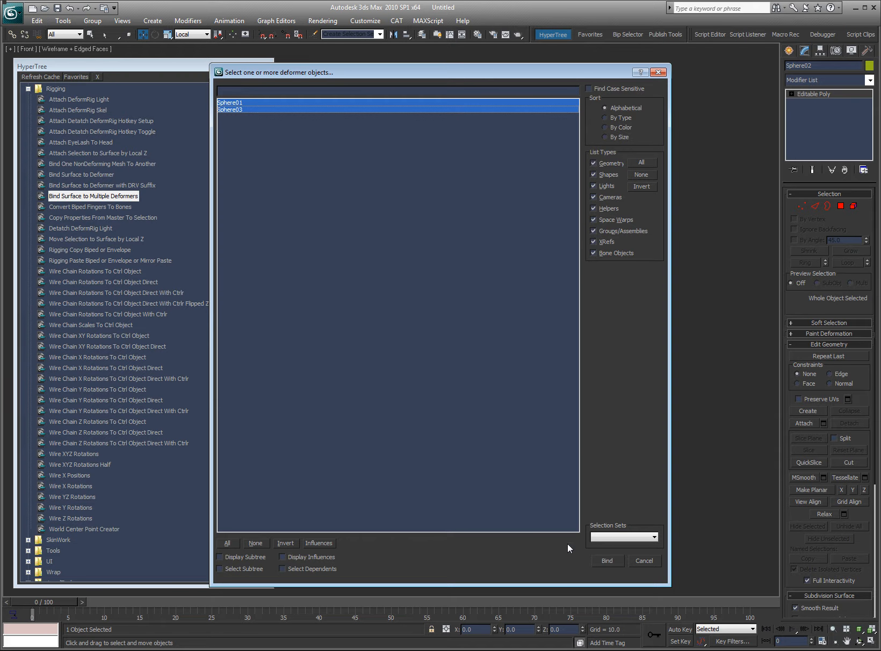
left_click(608, 560)
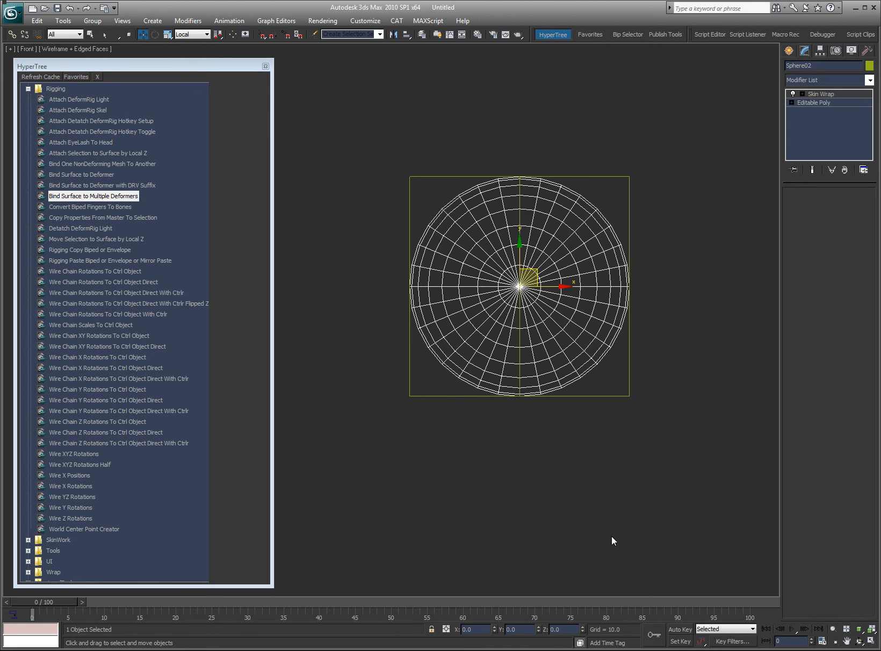
Test the binding by moving the half-sphere deformer boxes, cancelling each move.
left_click(699, 351)
left_click(545, 295)
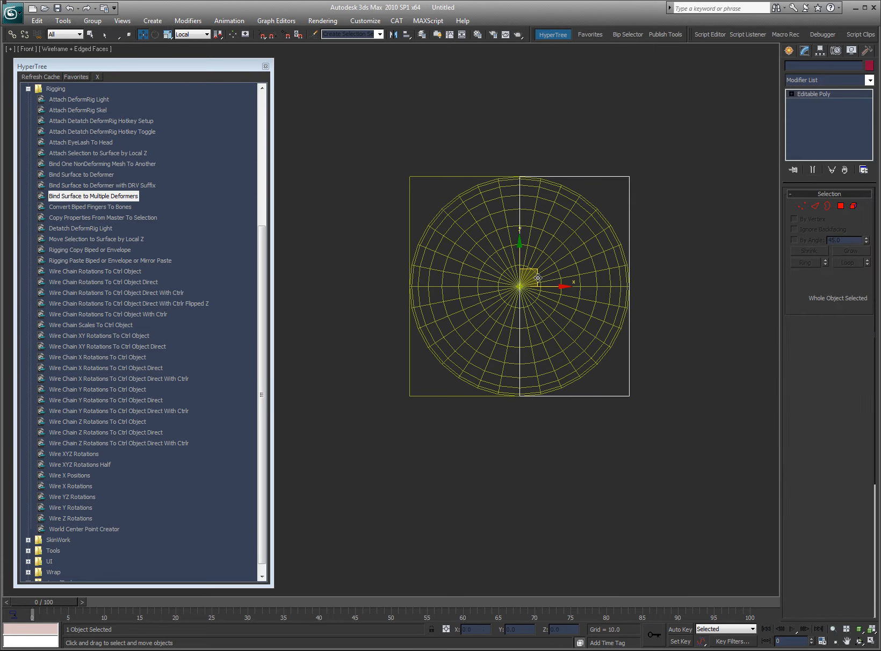
left_click_drag(535, 269, 560, 271)
right_click(585, 260)
left_click(449, 175)
right_click(560, 271)
Examine the bound sphere and its deformer boxes from an angle in shaded and wireframe display.
middle_click_drag(560, 300, 523, 383, "alt")
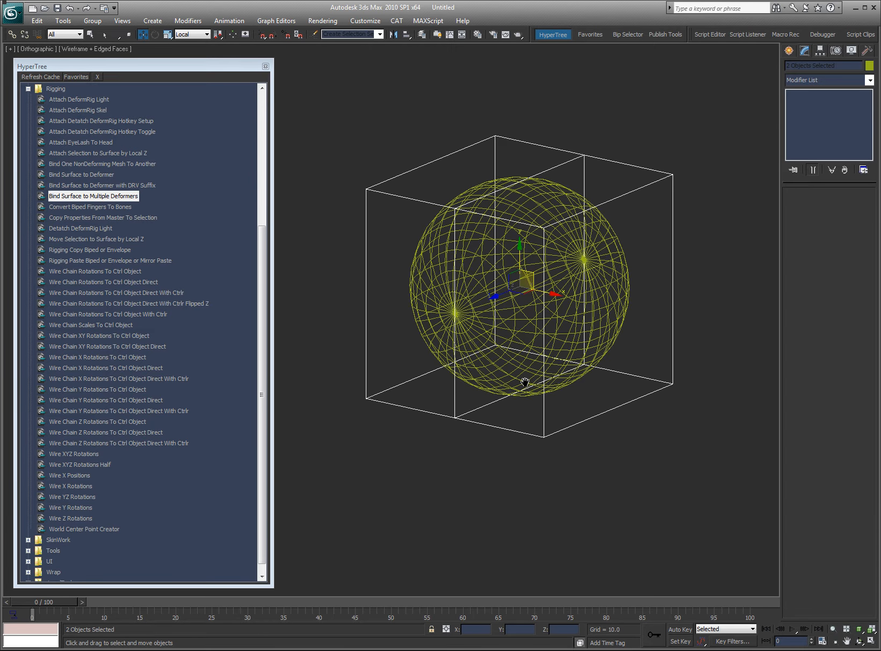
key("F3")
left_click(635, 359)
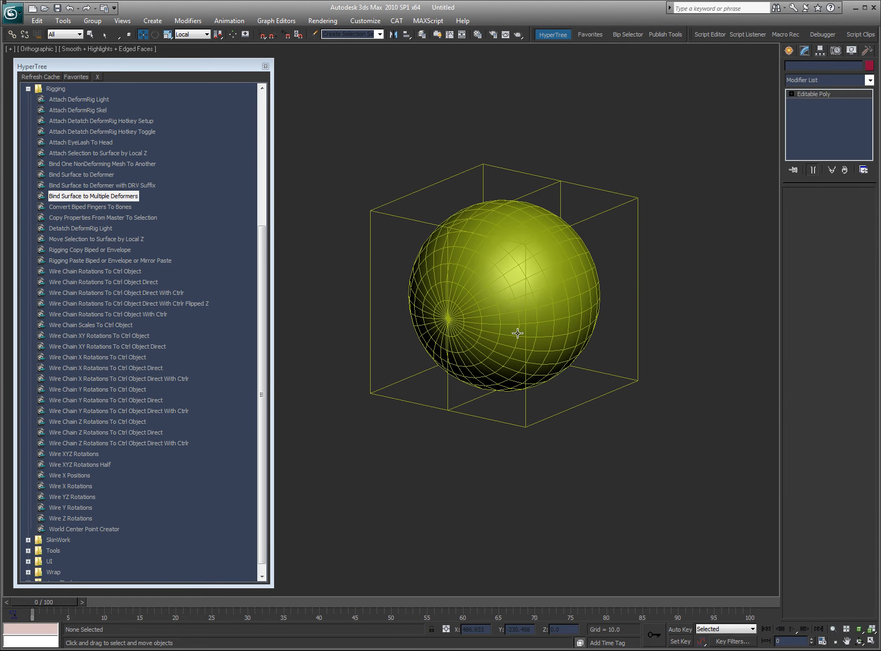
left_click(499, 334)
key("F3")
key("F3")
key("F3")
Try moving a half-sphere deformer twice, and undo the moves and the view changes.
left_click_drag(540, 302, 608, 327)
left_click_drag(566, 321, 602, 330)
key("ctrl+z")
key("ctrl+z")
key("shift+z")
scroll(452, 395, "up", 2)
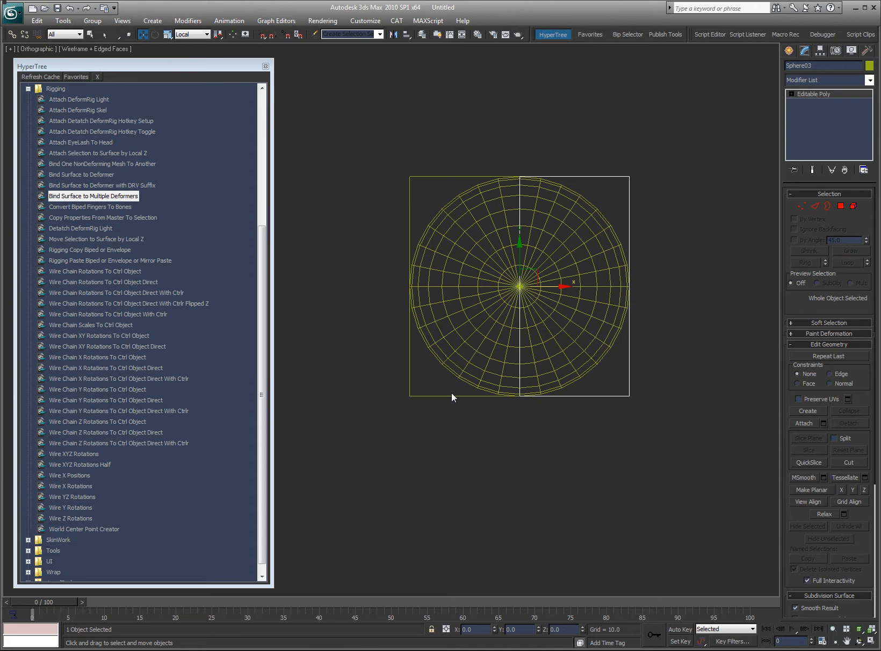
middle_click_drag(452, 395, 472, 403, "alt")
key("shift+z")
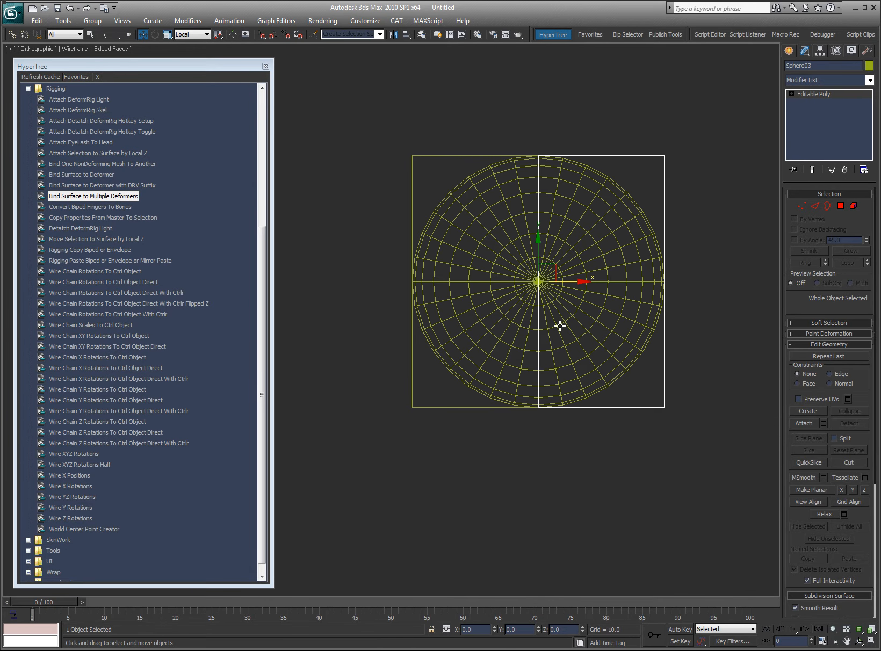
Open the character scene WebSiteTrainig02.max.
left_click(339, 179)
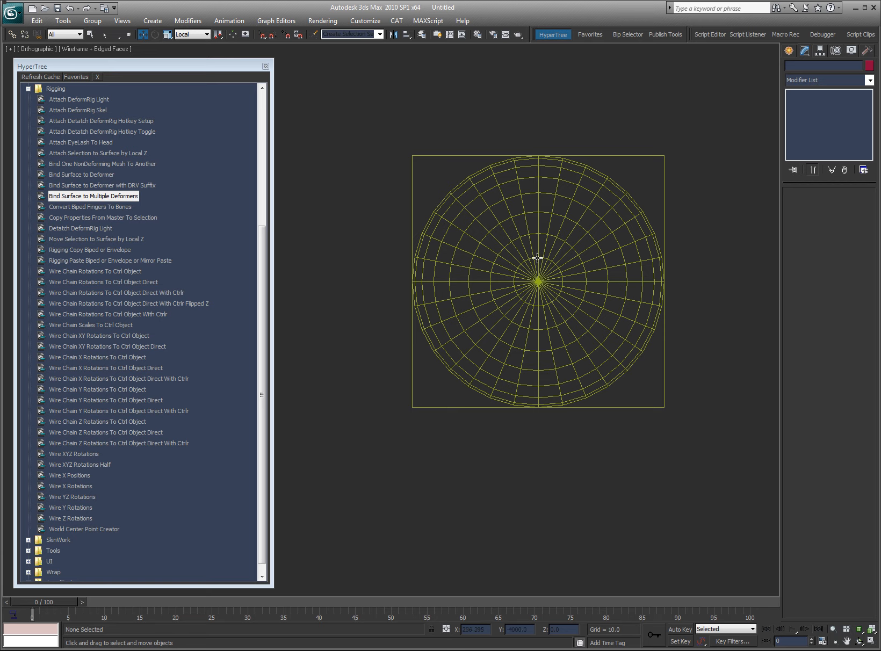
right_click(341, 210)
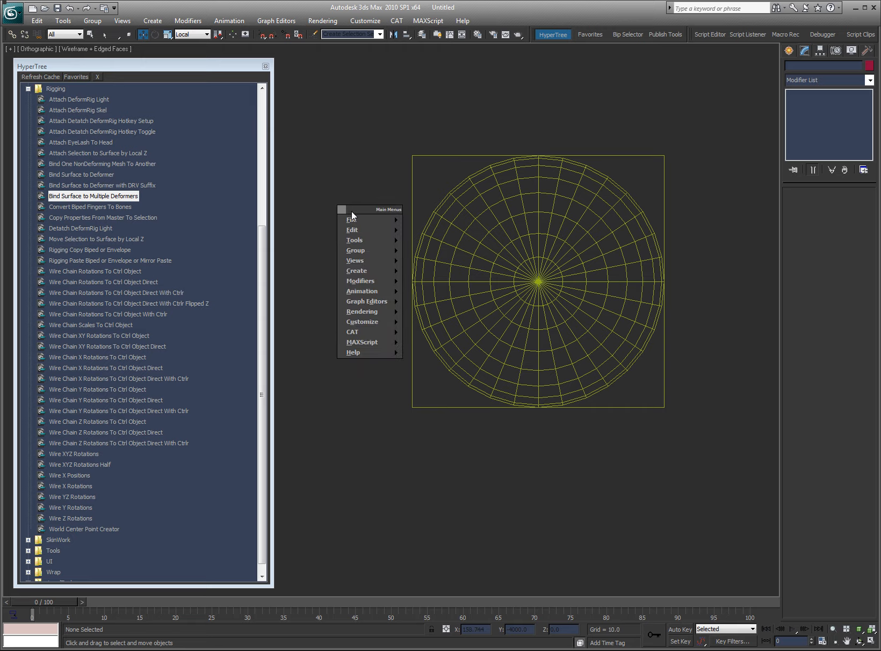
mouse_move(351, 220)
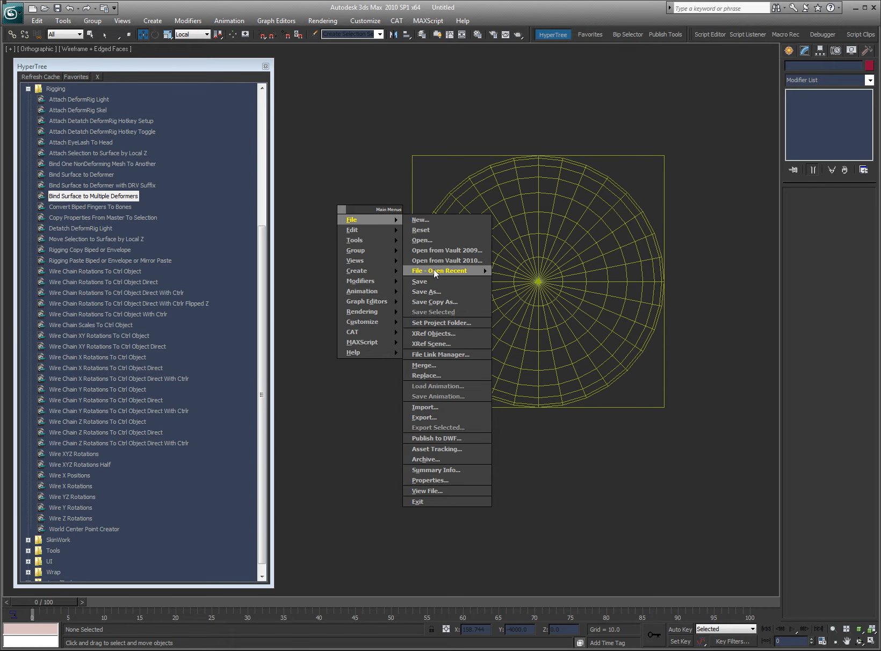
left_click(351, 115)
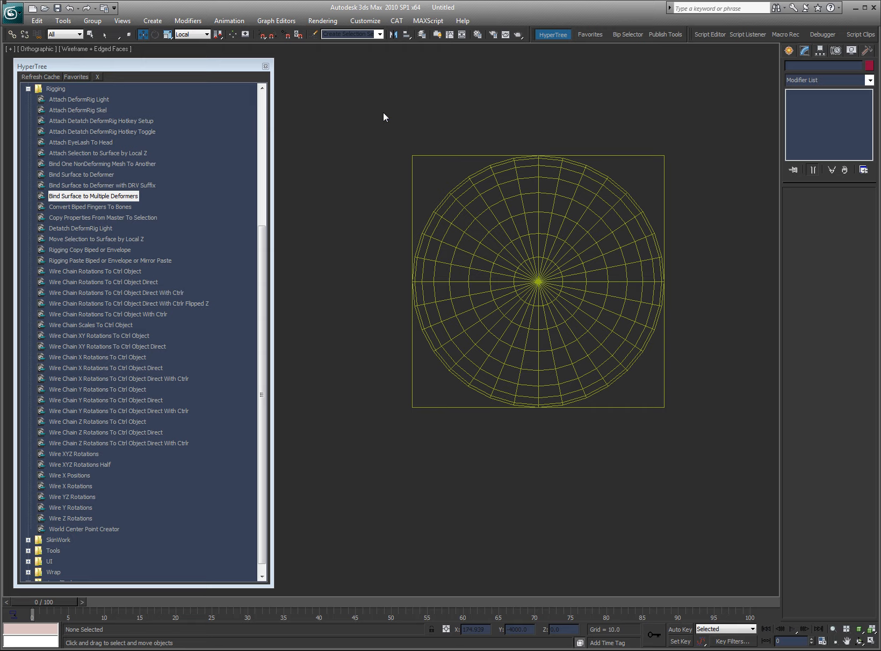
left_click(433, 156)
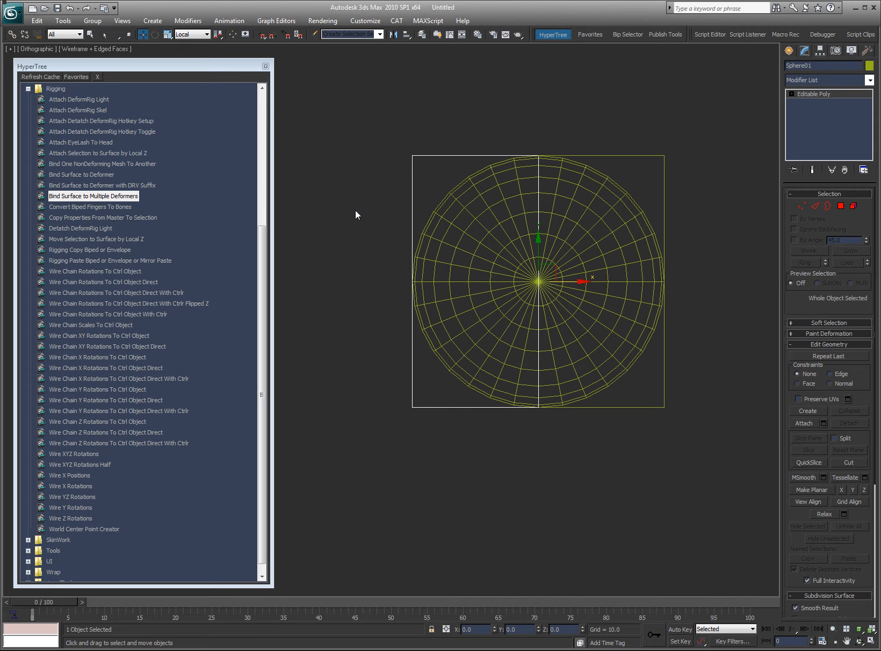
left_click(349, 236)
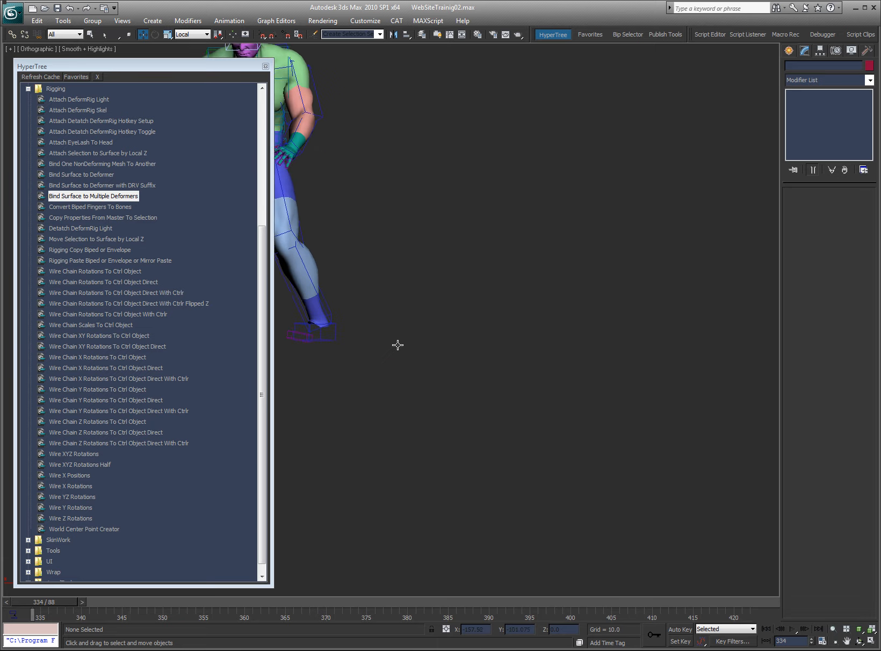
Unhide the character's helmet, eyes and full body mesh alongside the coloured segment meshes.
left_click(429, 322)
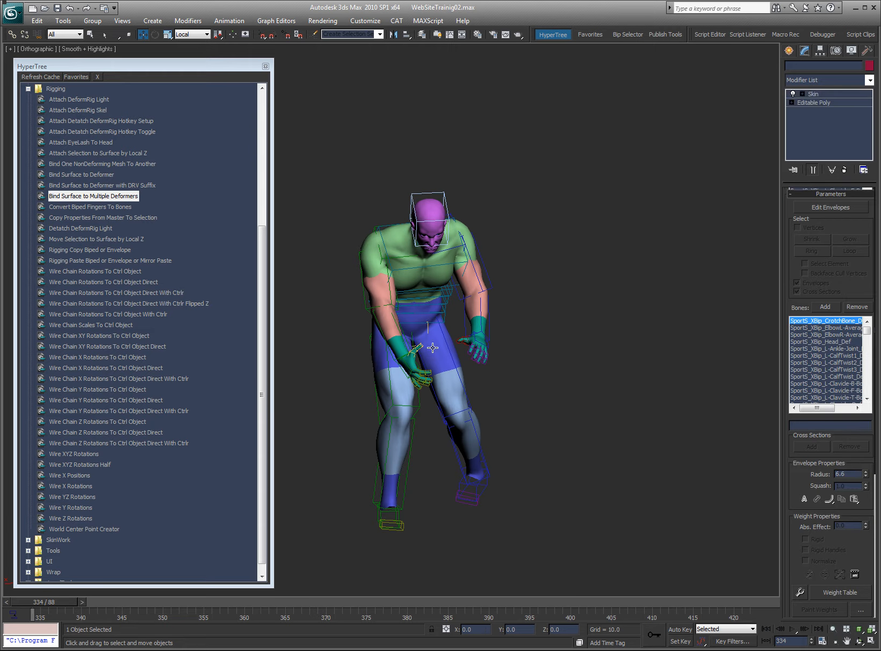
middle_click_drag(415, 330, 419, 305, "alt")
key("ctrl+w")
left_click_drag(502, 151, 334, 300)
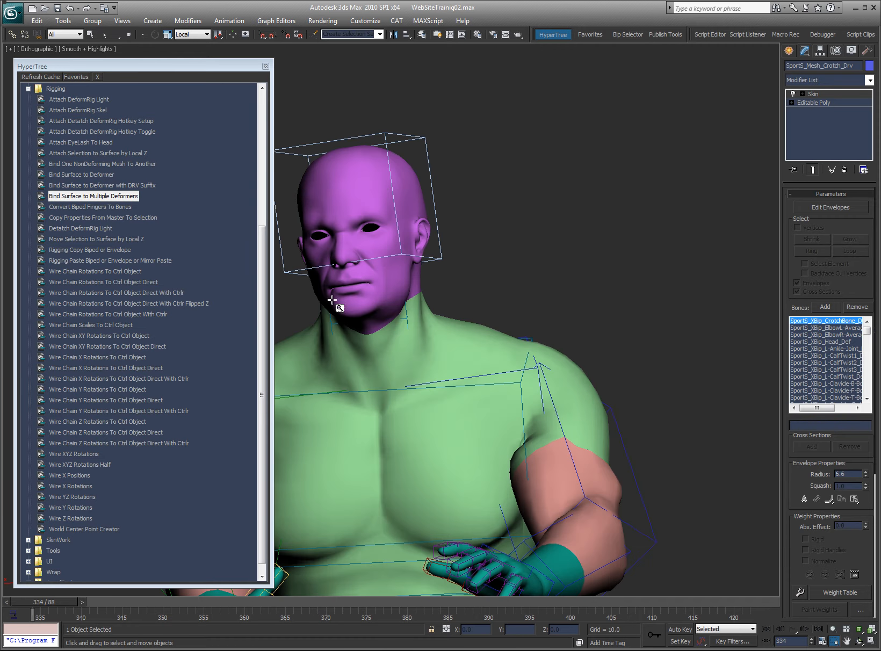
right_click(339, 298)
scroll(560, 236, "up", 1)
middle_click_drag(511, 253, 642, 228)
scroll(663, 207, "down", 1)
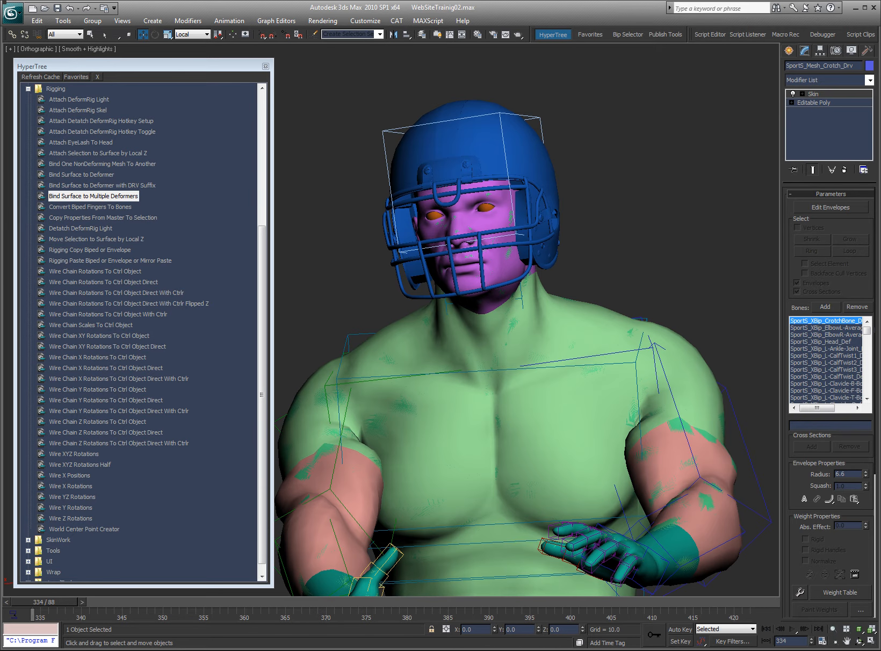
Isolate the character's one-piece green body mesh in shaded display, with its head and neck framed closely.
left_click(609, 184)
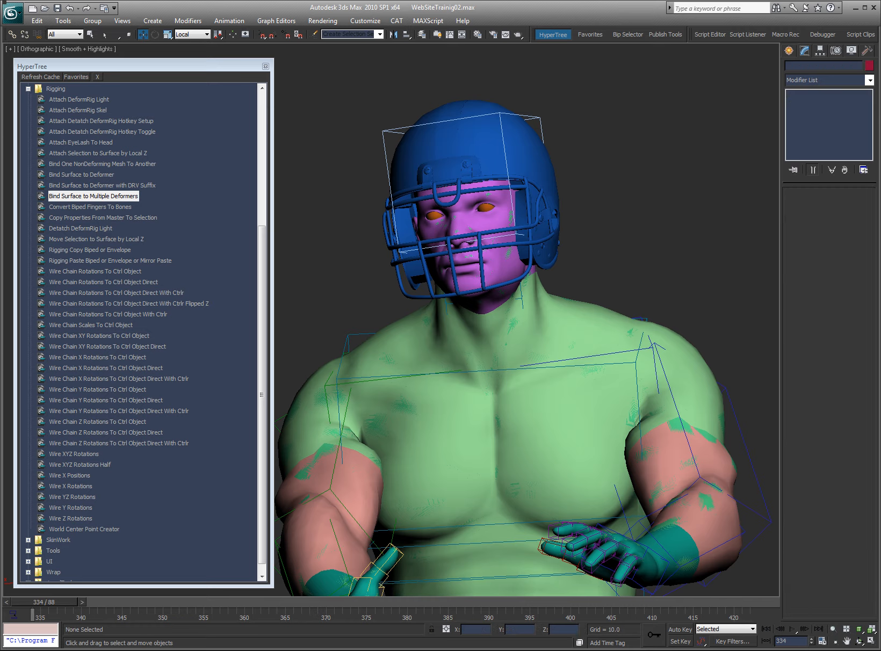
key("F3")
left_click(556, 299)
key("alt+q")
left_click(617, 206)
key("F3")
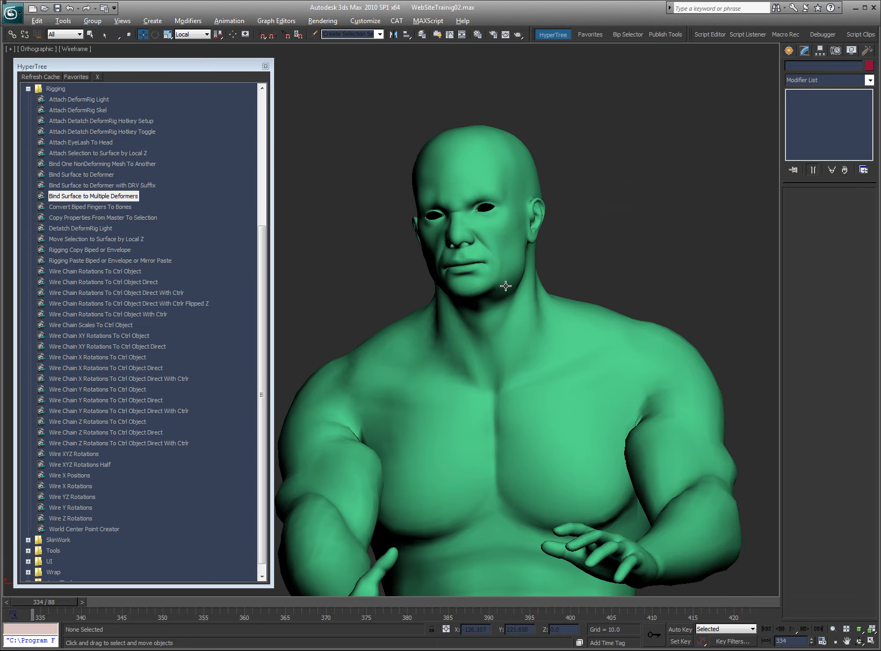
scroll(564, 260, "up", 5)
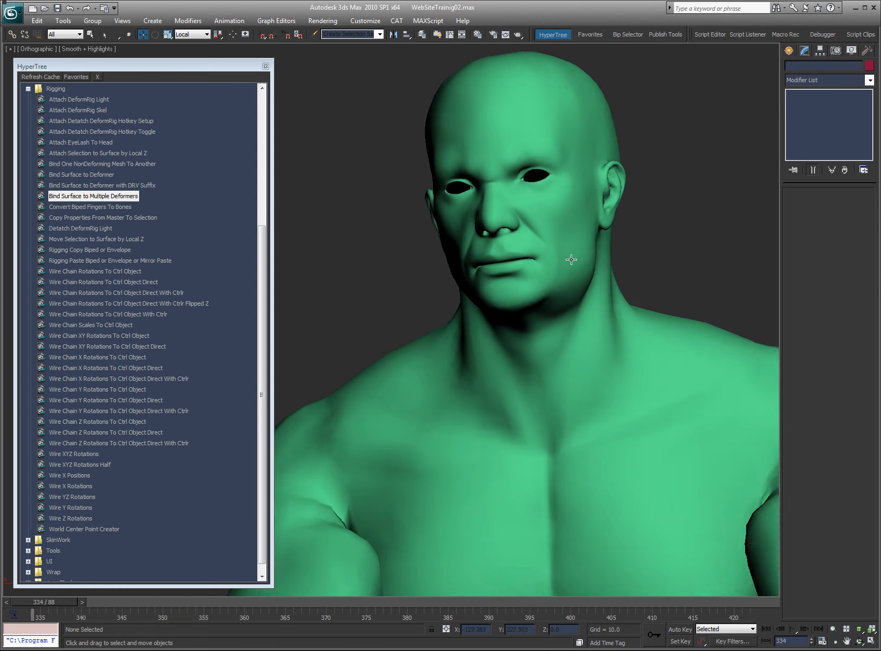
scroll(571, 259, "up", 4)
mouse_move(705, 226)
middle_mouse_down()
mouse_move(560, 366)
mouse_move(559, 392)
middle_mouse_up()
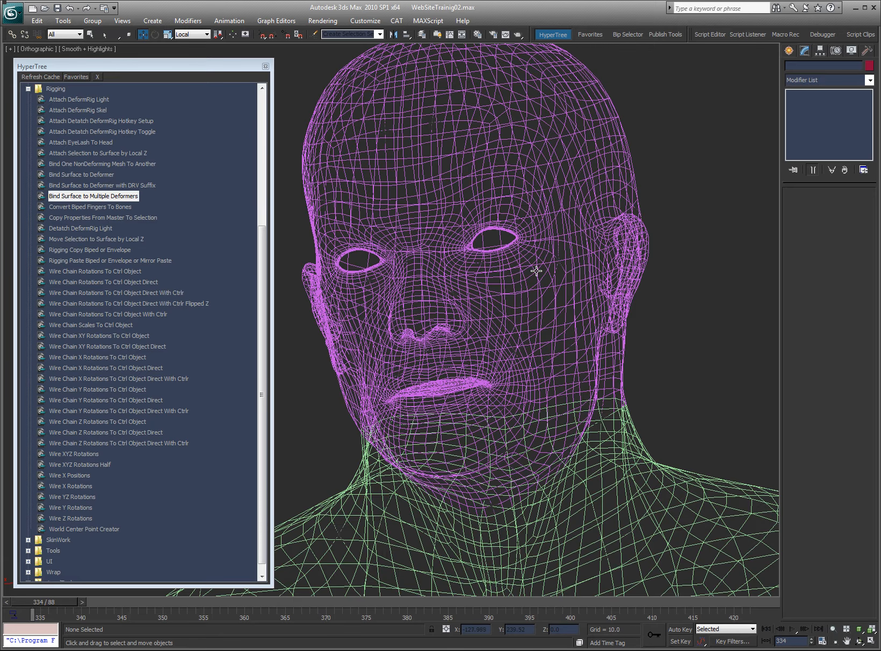
Examine the purple head mesh in both shaded and wireframe display.
left_click(535, 270)
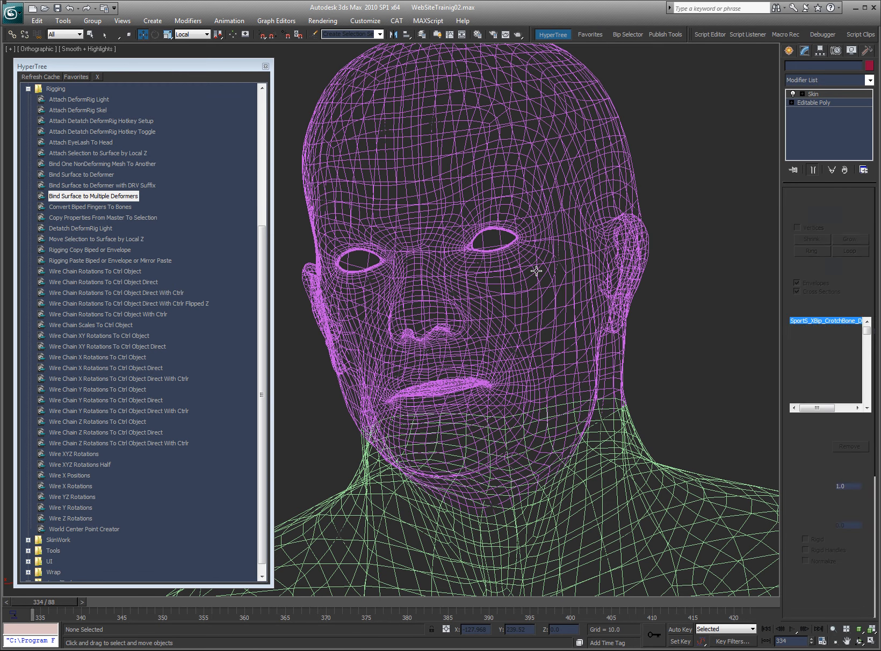
key("F3")
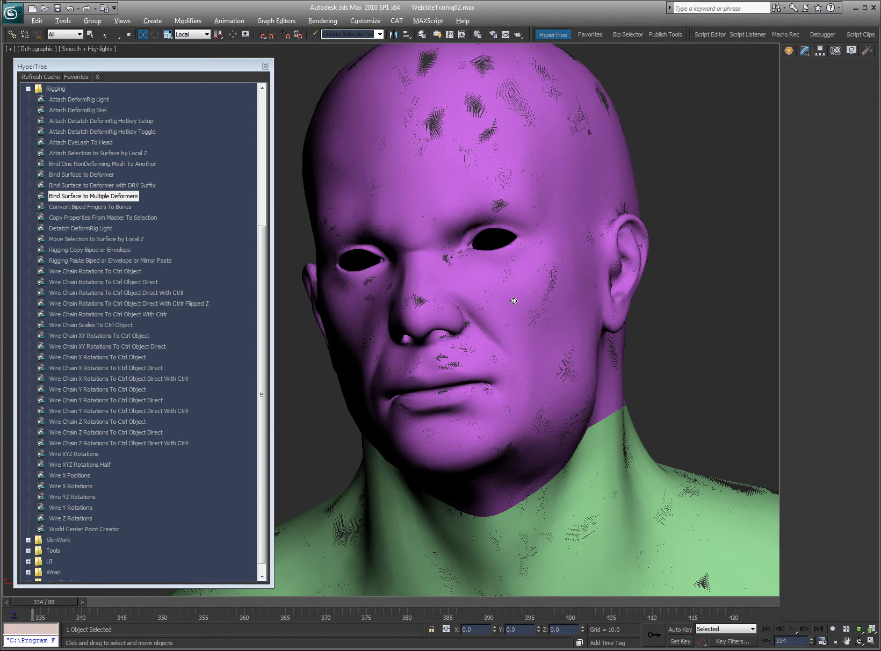
mouse_move(507, 303)
left_mouse_down()
mouse_move(431, 286)
mouse_move(581, 296)
left_mouse_up()
key("F3")
key("F3")
key("F3")
key("F3")
right_click(581, 296)
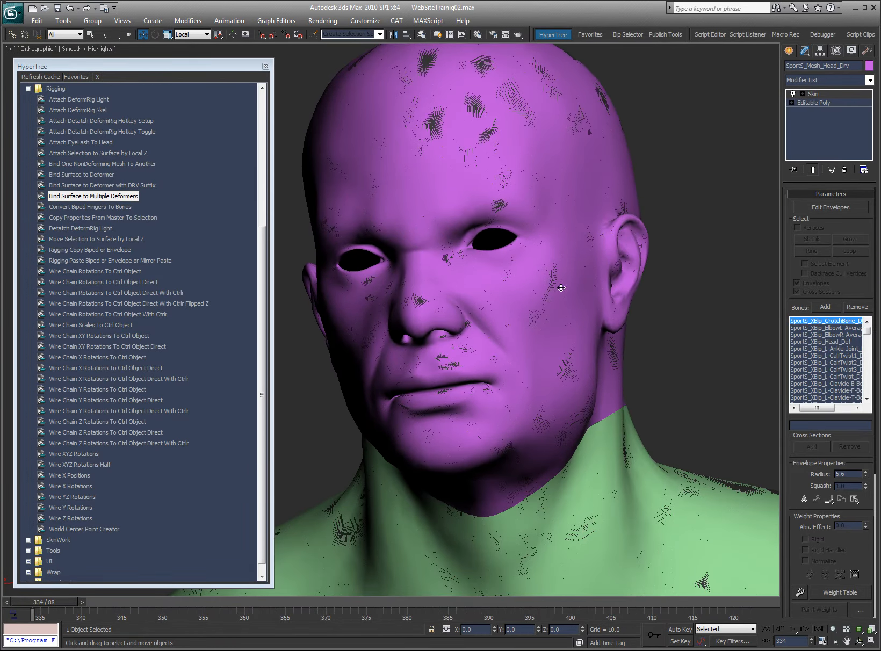
key("F3")
left_click(702, 373)
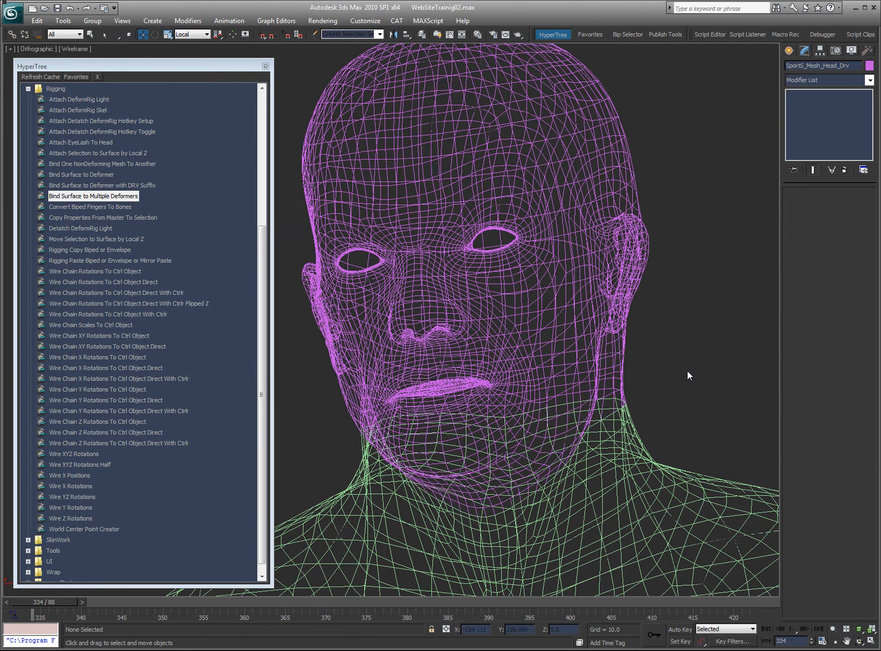
Examine the seam between the purple head and green neck meshes in shaded display, with and without edged faces.
key("F3")
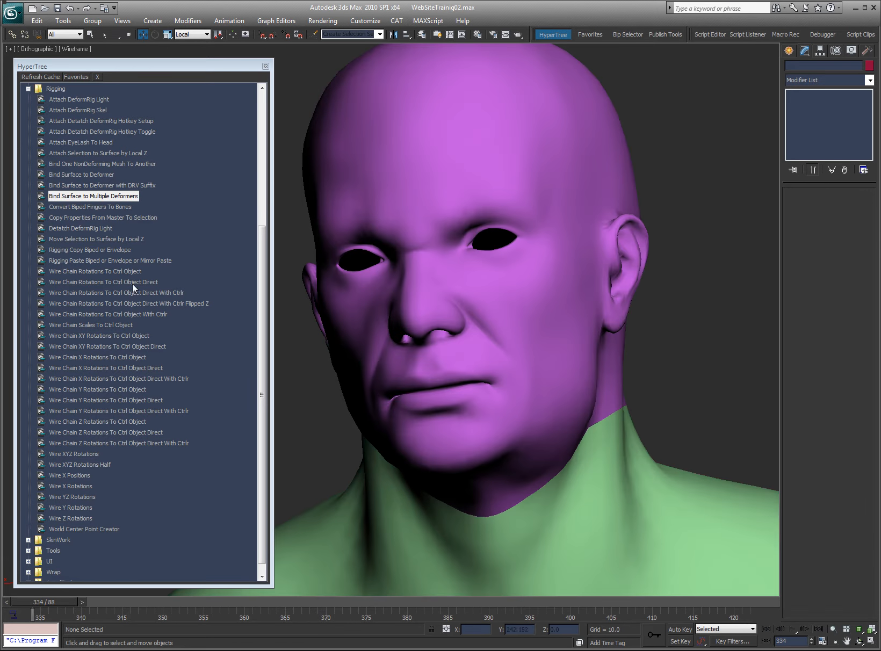
key("F4")
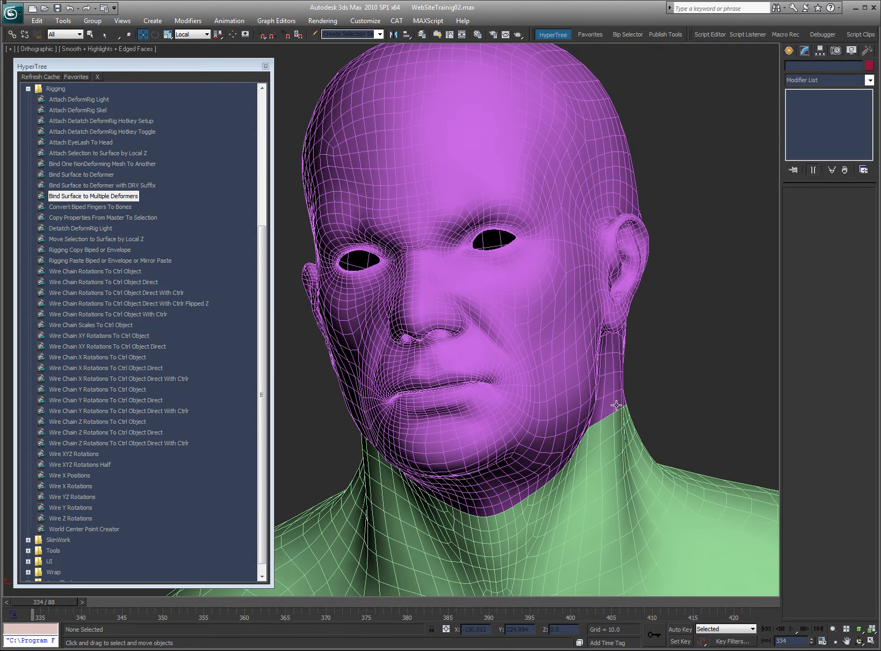
key("F4")
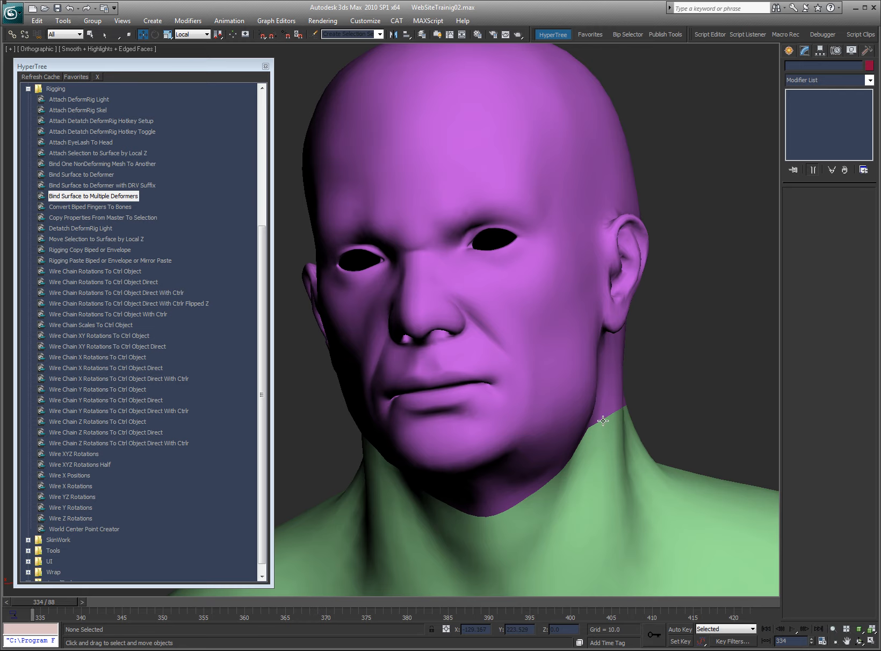
left_click_drag(703, 352, 597, 425)
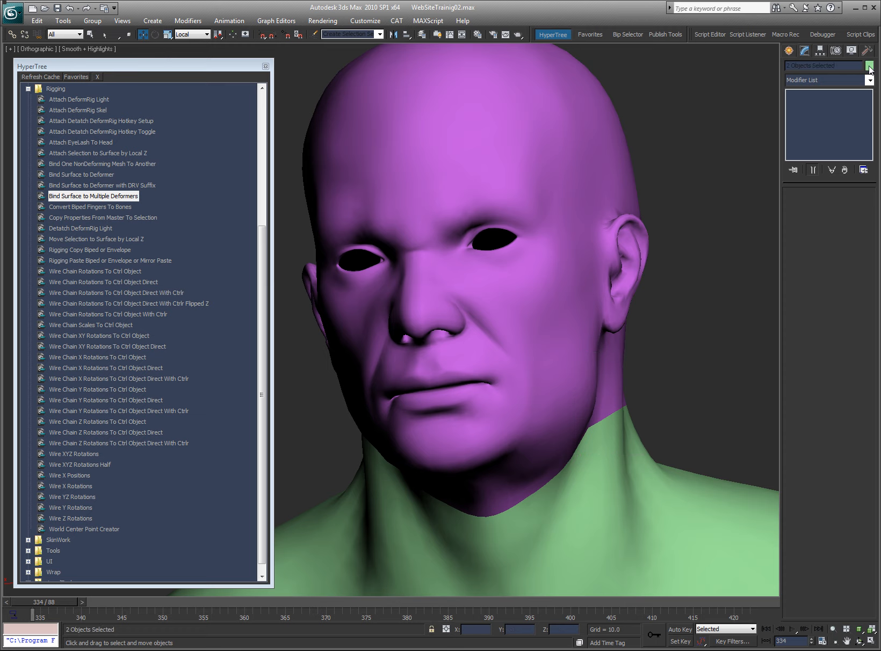
left_click(670, 339)
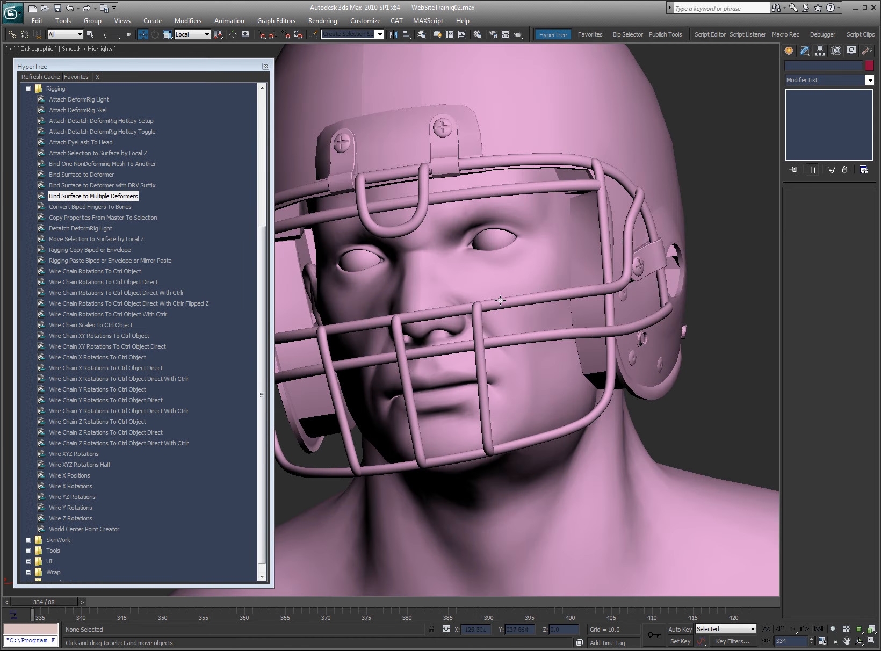
Remove the helmet's face guard and shell from around the character's head.
left_click(661, 361)
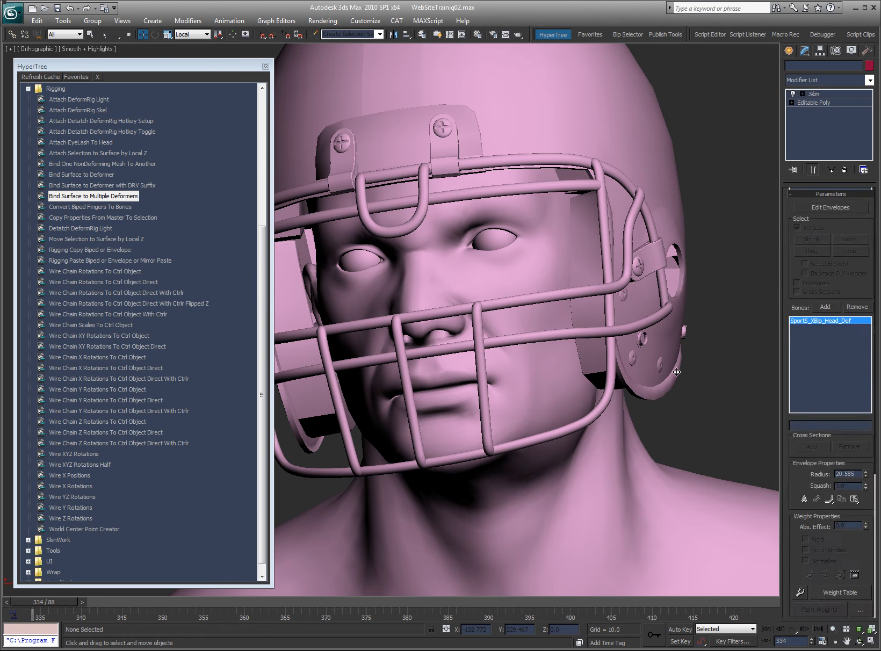
key("Delete")
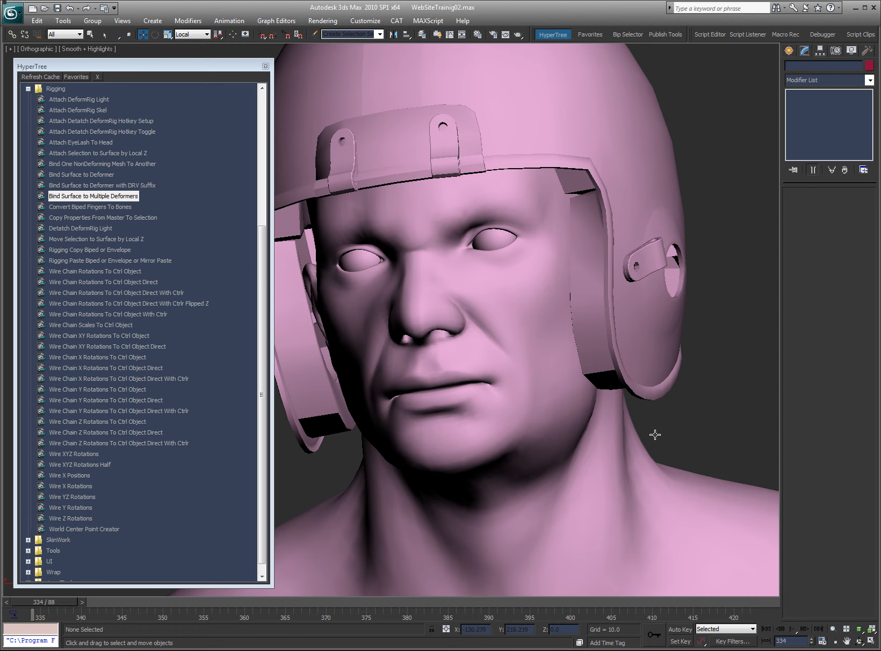
left_click(658, 378)
key("Delete")
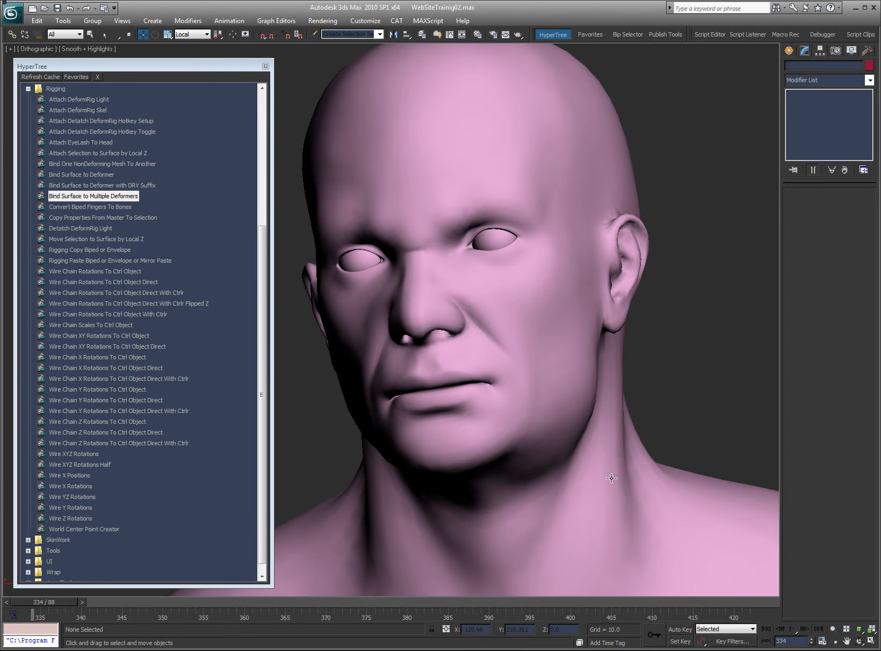
Inspect the driver meshes listed in the Skin Wrap modifier of the character's body render mesh.
left_click(564, 405)
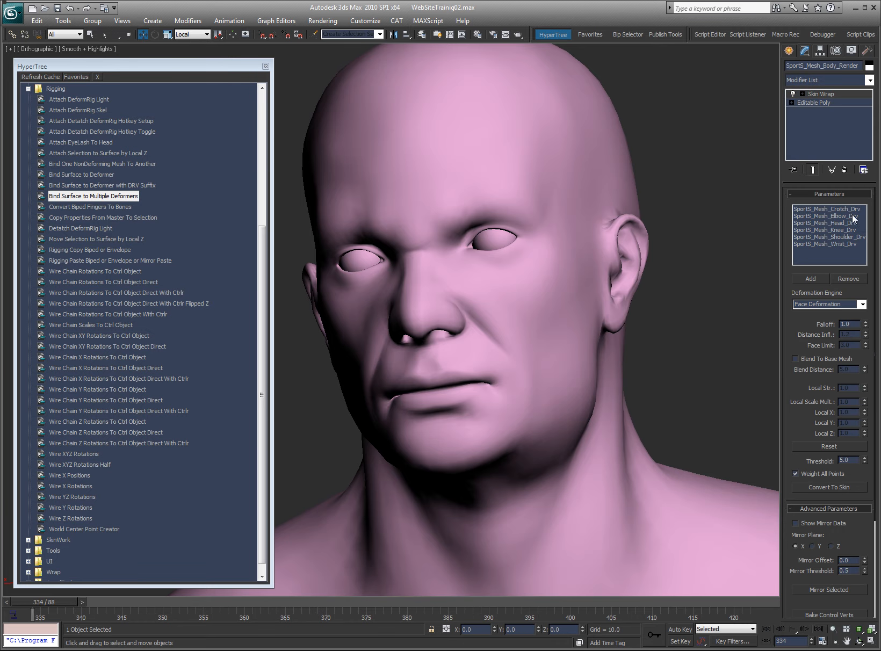
left_click(717, 285)
scroll(639, 381, "down", 6)
scroll(587, 375, "up", 6)
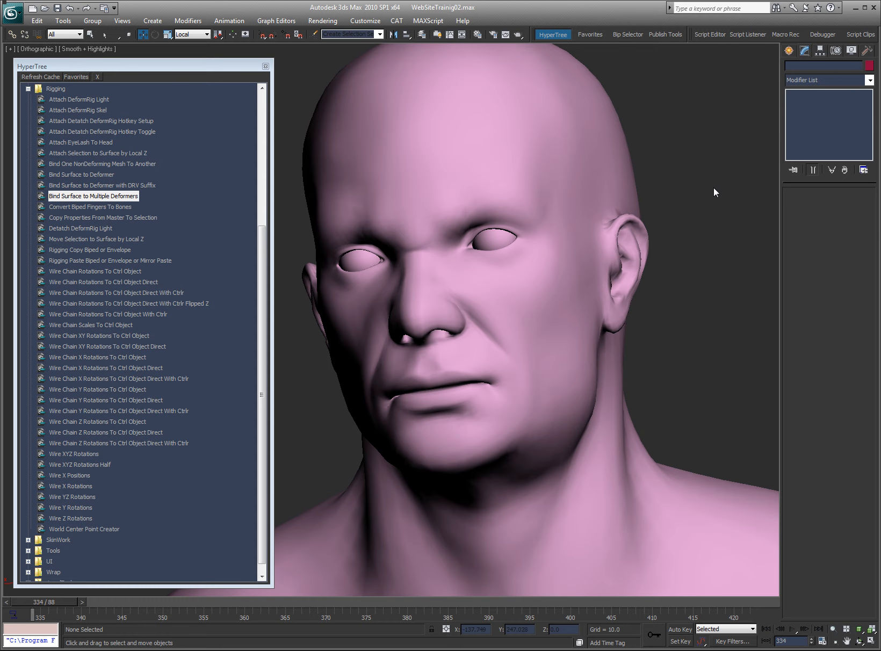
Hide all geometry and switch to the Top view with the grid shown.
key("shift+g")
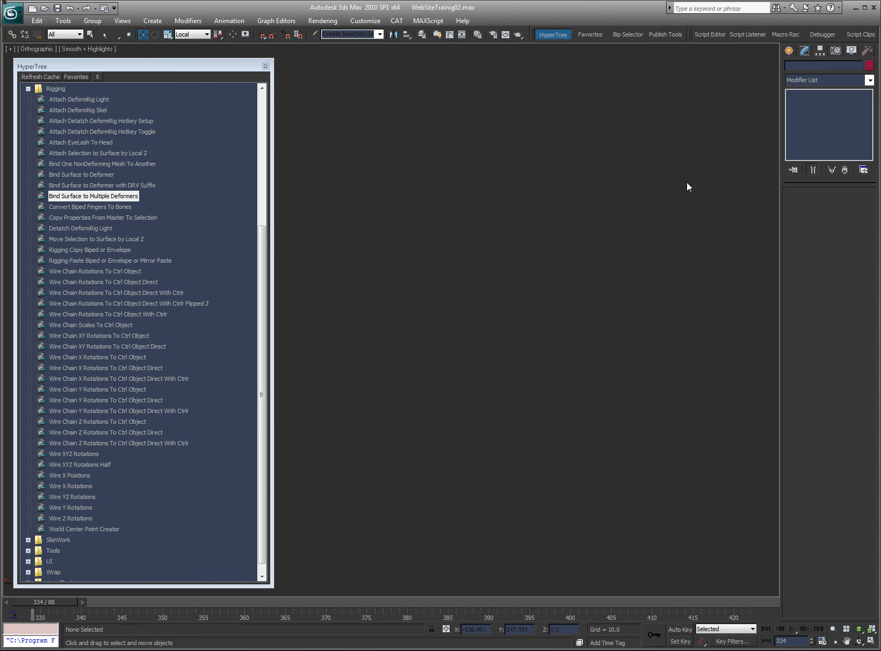
key("t")
key("g")
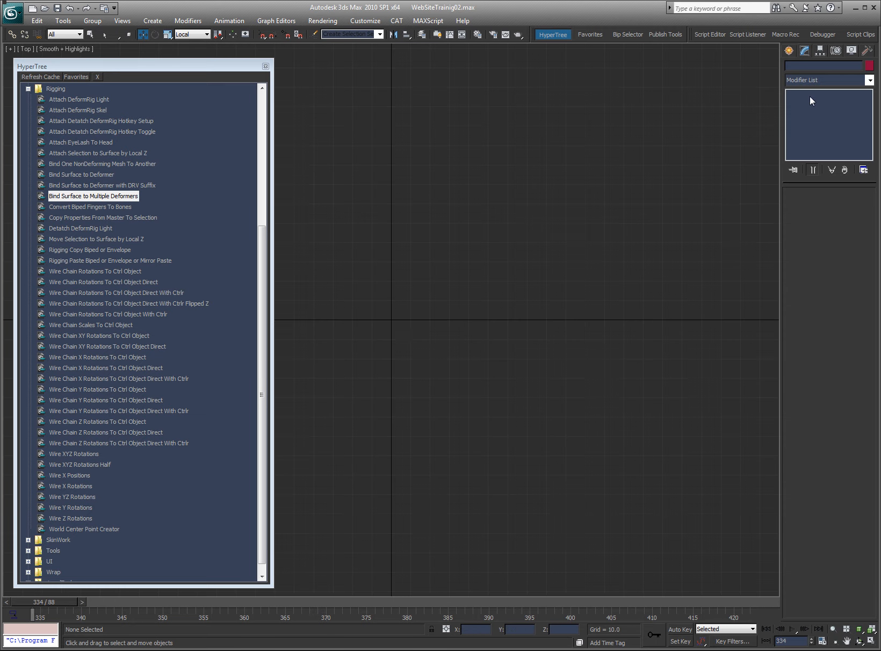
Scatter ten Point helpers with the cross display across the Top view.
left_click(788, 51)
left_click(808, 153)
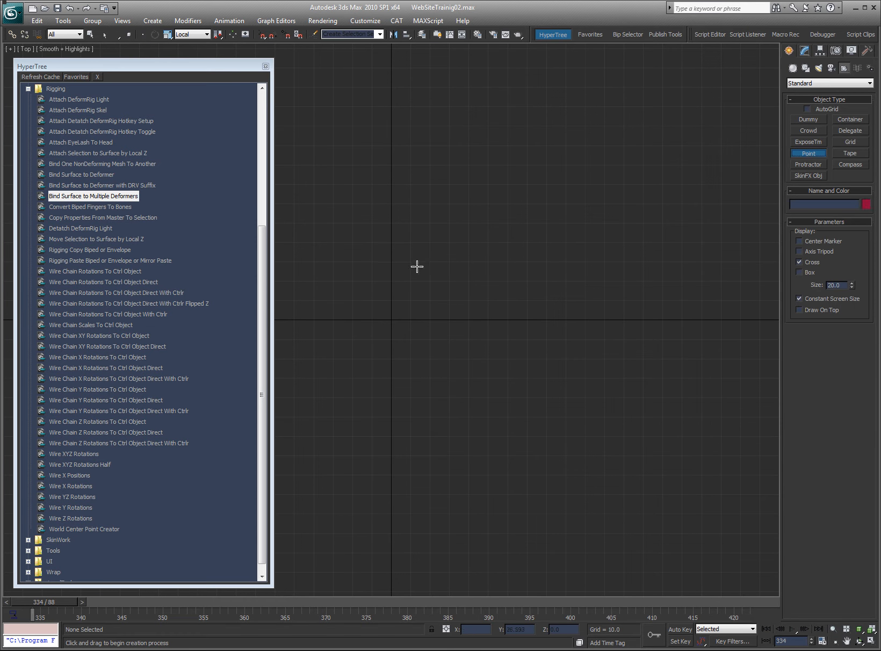
left_click(407, 254)
left_click(508, 213)
left_click_drag(611, 247, 702, 258)
left_click(698, 370)
left_click(586, 227)
left_click(527, 331)
left_click(640, 423)
left_click(600, 479)
left_click(542, 390)
left_click(628, 290)
right_click(640, 278)
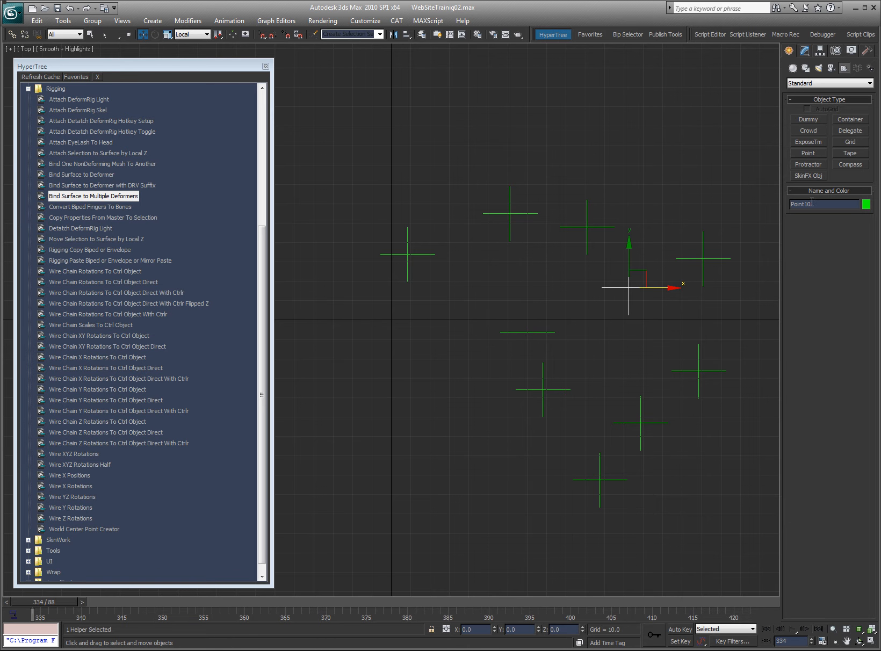
Create an eleventh Point helper displayed as a smaller axis tripod and box, with Cross and Constant Screen Size turned off.
left_click(808, 153)
left_click(408, 360)
left_click(799, 251)
left_click(799, 272)
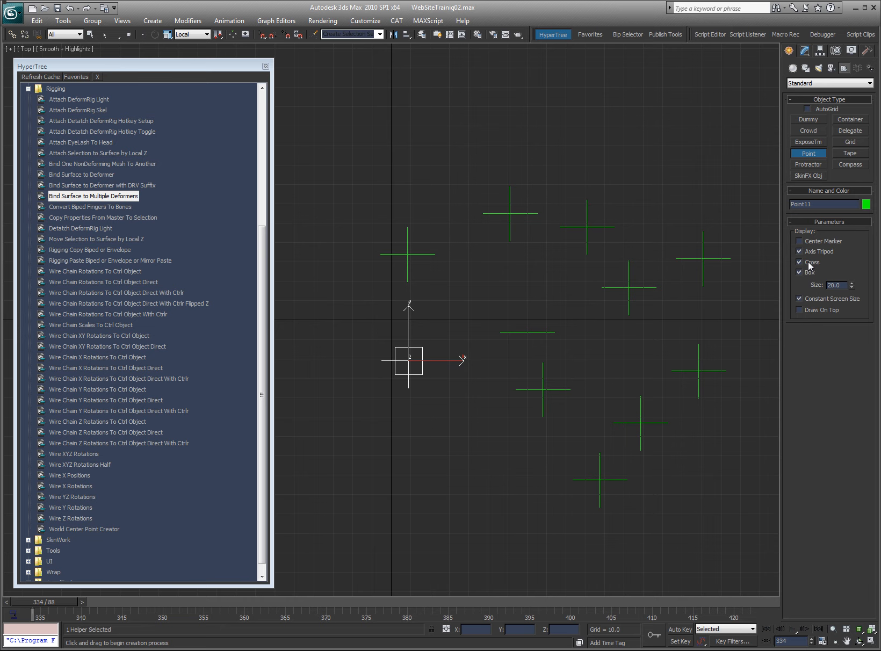
left_click(799, 262)
left_click(812, 298)
left_click_drag(852, 284, 853, 311)
left_click(481, 376)
right_click(464, 393)
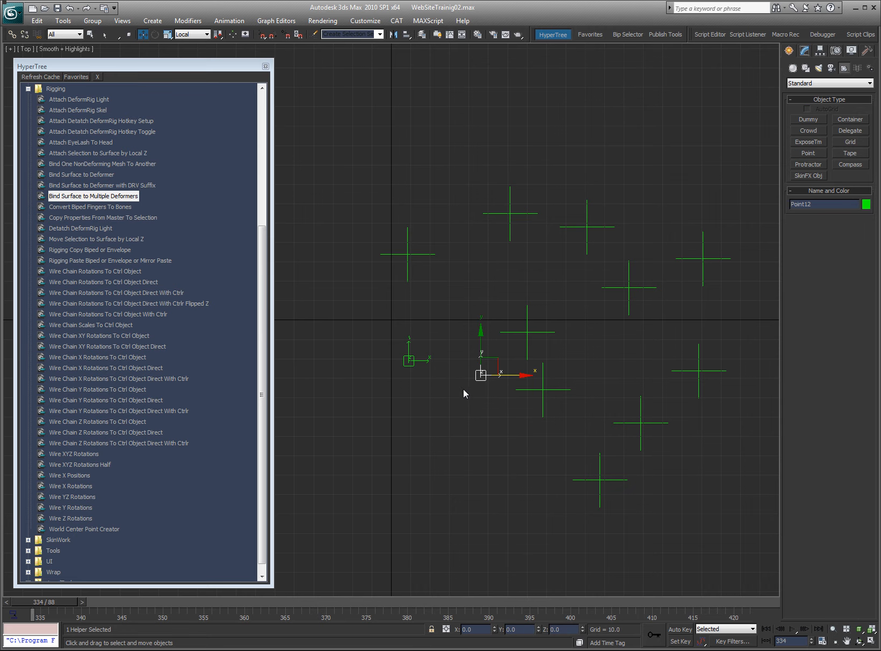
key("Delete")
Compare the display size of the cross-shaped helpers and the box-and-tripod helper at different zoom levels.
scroll(476, 369, "down", 2)
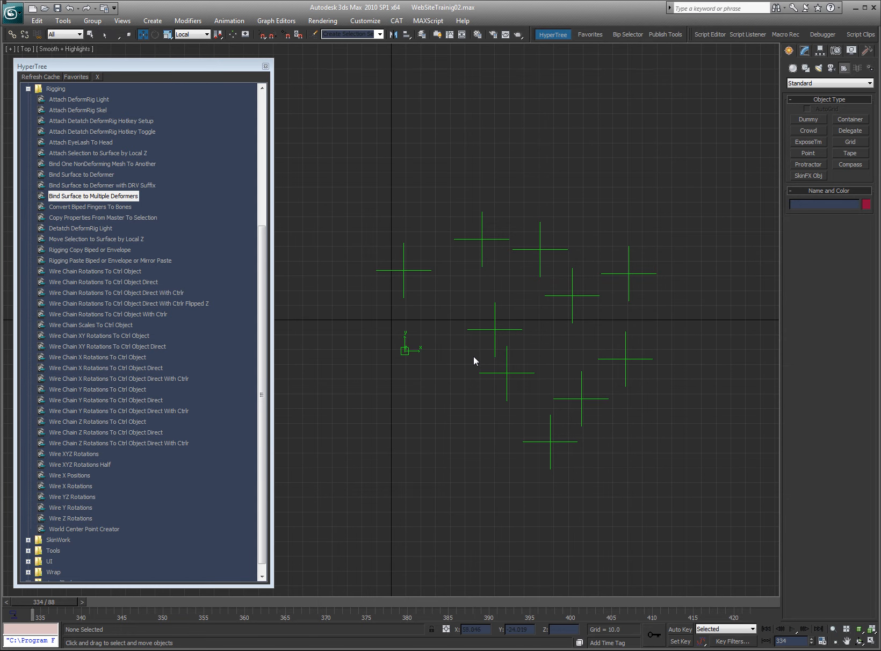
scroll(427, 370, "down", 3)
scroll(427, 370, "up", 4)
left_click(413, 233)
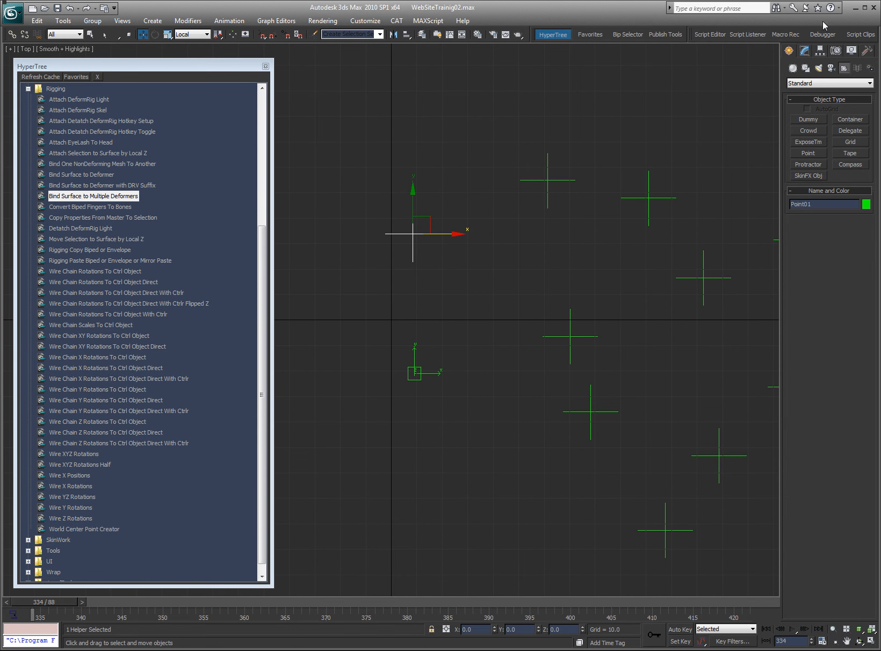
left_click(805, 51)
left_click(523, 262)
scroll(514, 259, "down", 4)
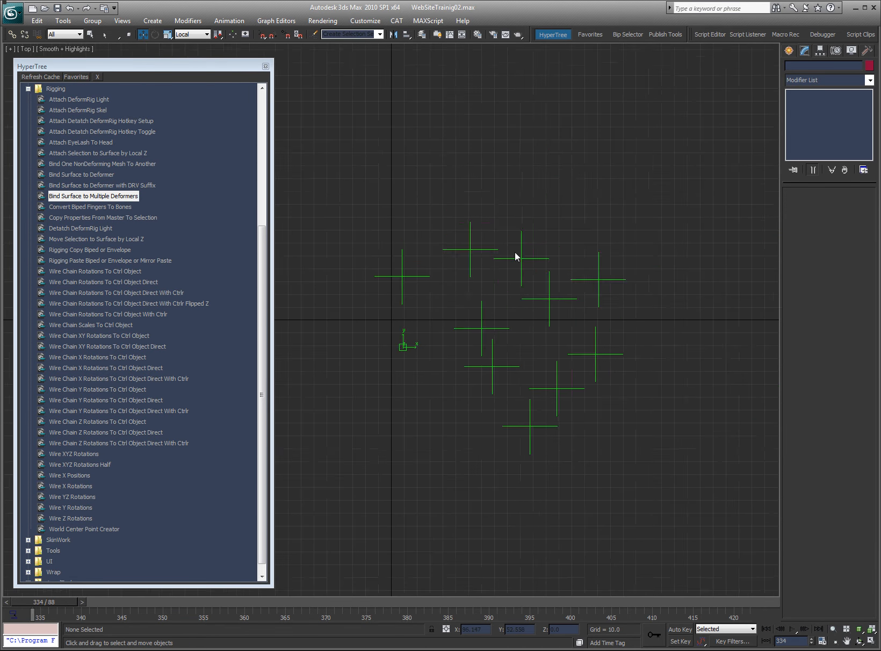
scroll(511, 251, "up", 2)
scroll(511, 249, "up", 1)
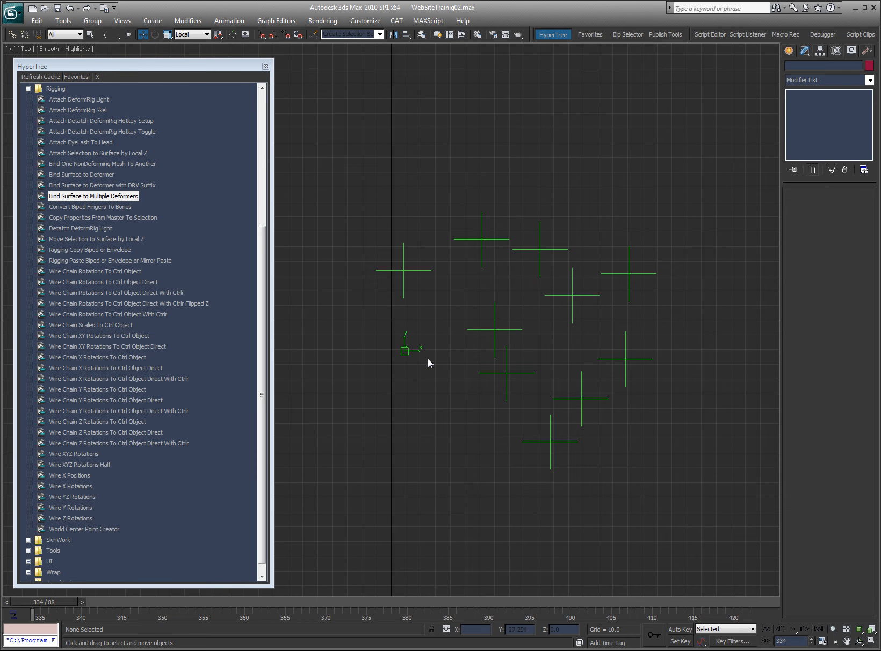
Copy the box-and-tripod helper's properties to the ten cross-shaped helpers with the Copy Properties From Master To Selection script.
left_click_drag(723, 196, 381, 297)
left_click_drag(689, 204, 448, 512, "ctrl")
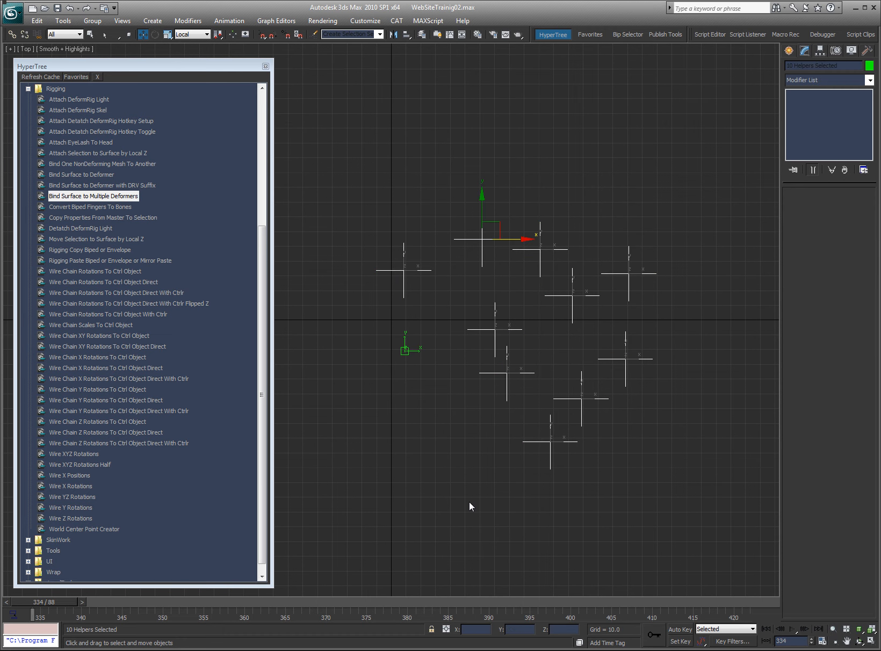
double_click(95, 216)
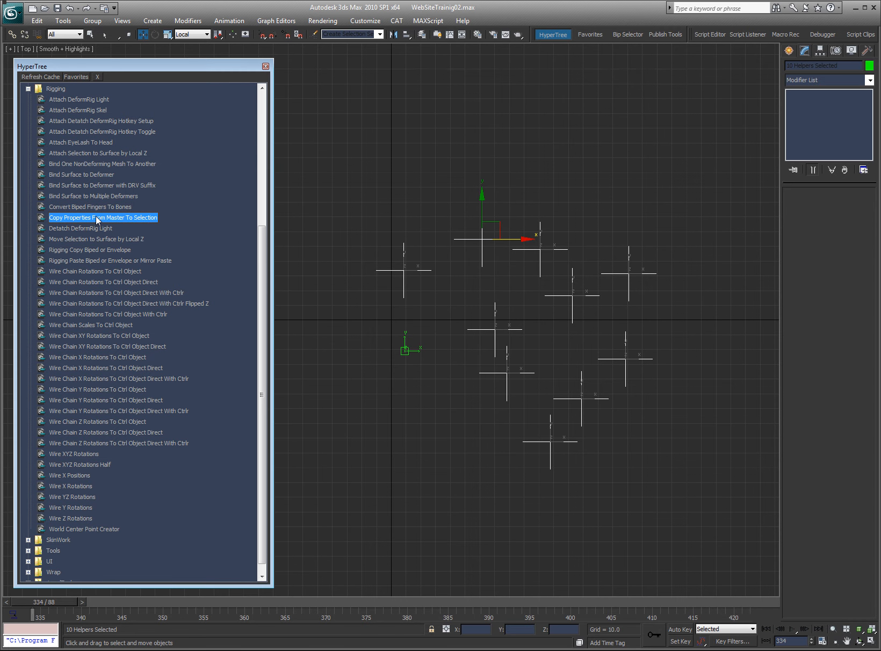
left_click(404, 351)
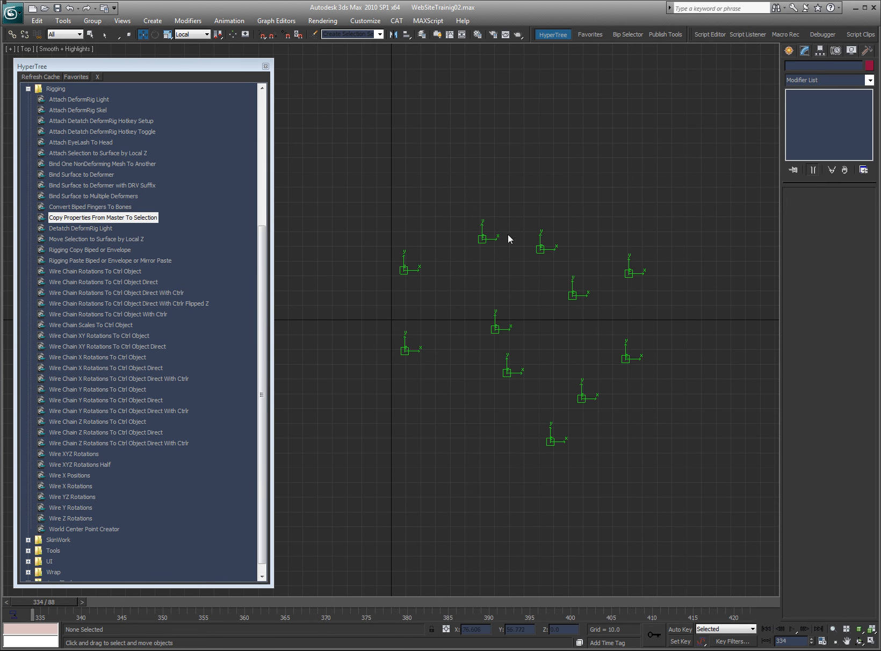
left_click_drag(677, 209, 388, 509)
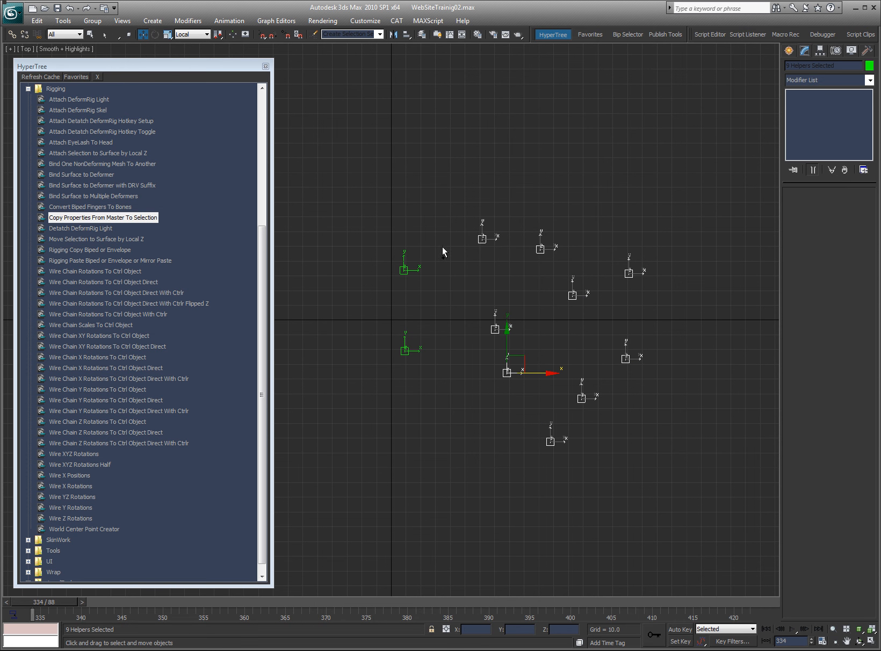
left_click(610, 176)
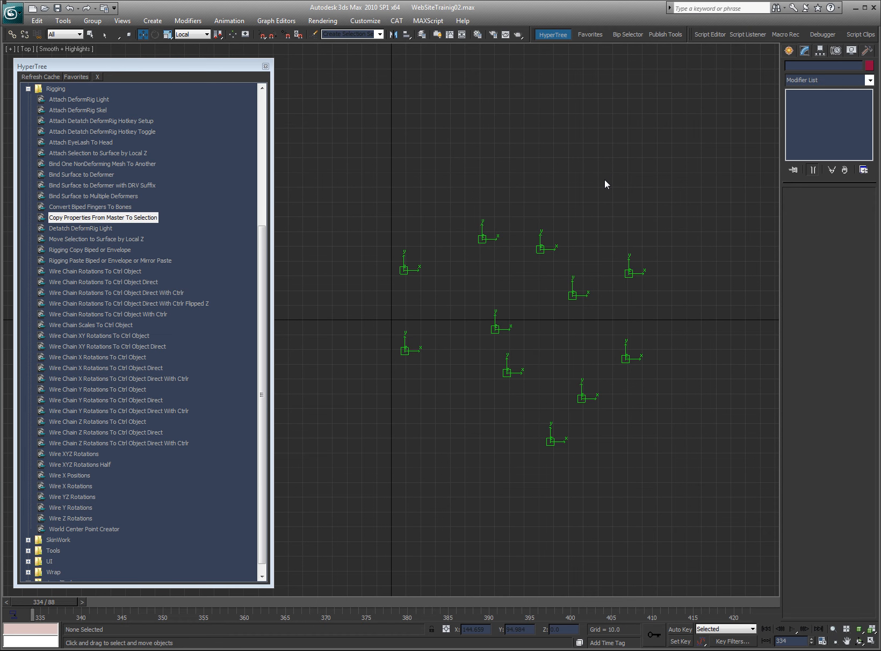